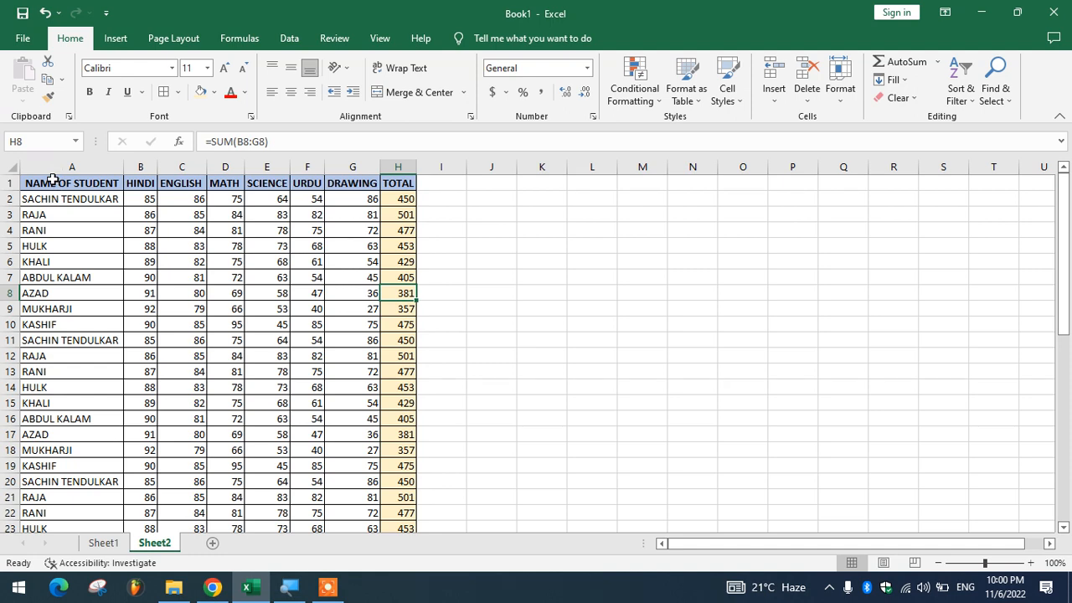
Copy the whole student marks table on Sheet2 and bring up the Paste Special options, keeping All selected
left_click(55, 194)
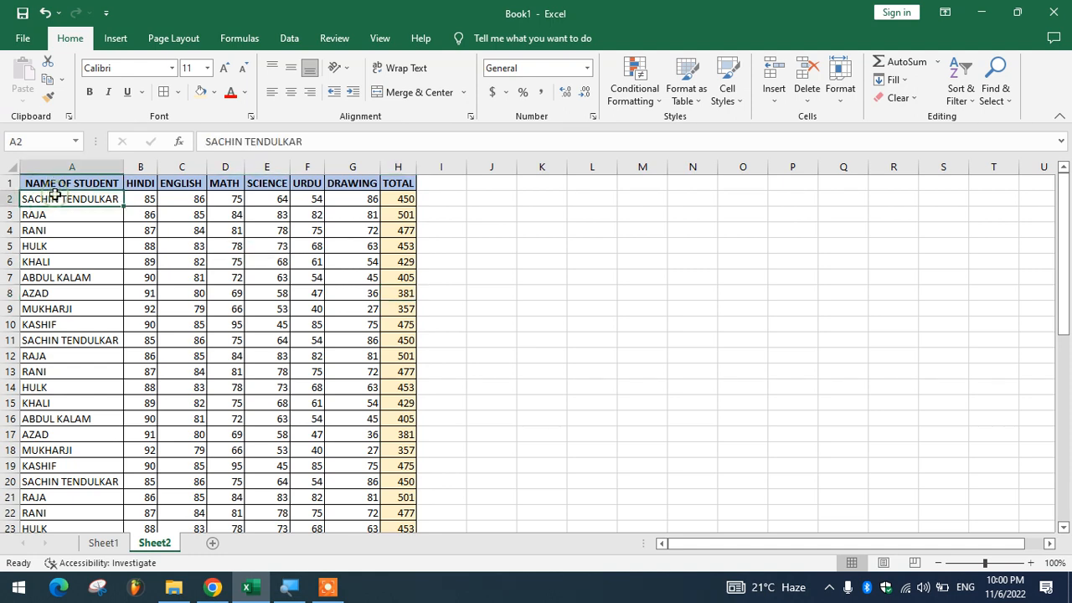
key("ctrl+a")
key("ctrl+c")
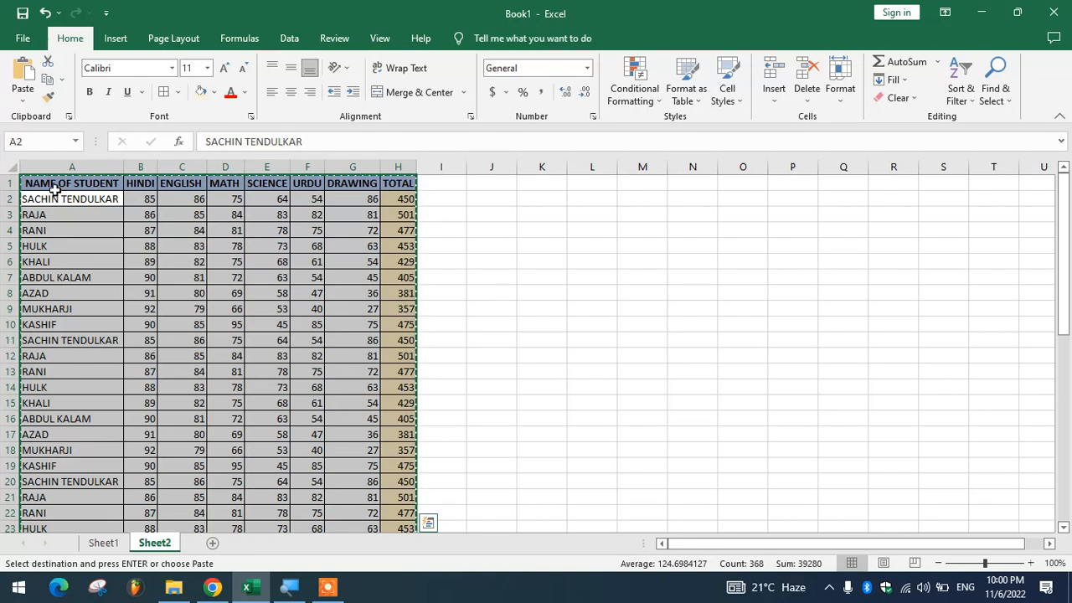
left_click(23, 98)
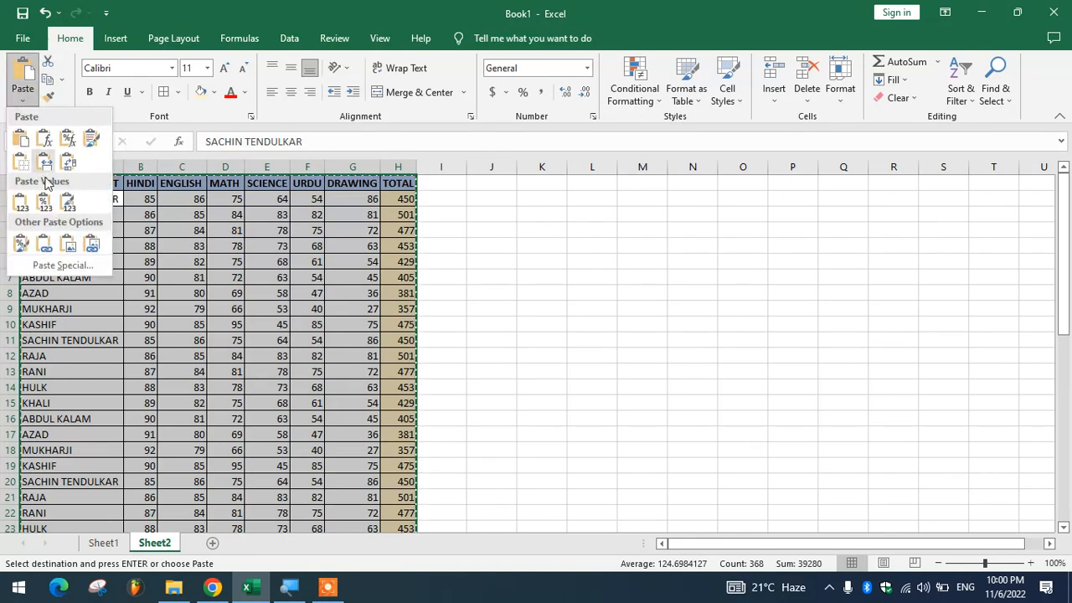
left_click(60, 267)
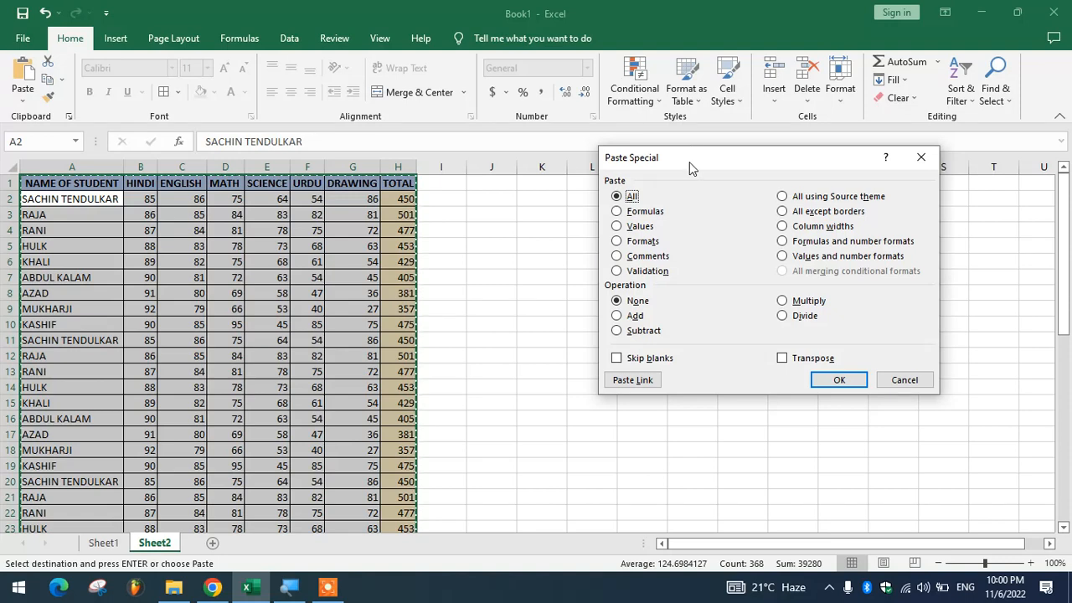
left_click_drag(689, 162, 685, 160)
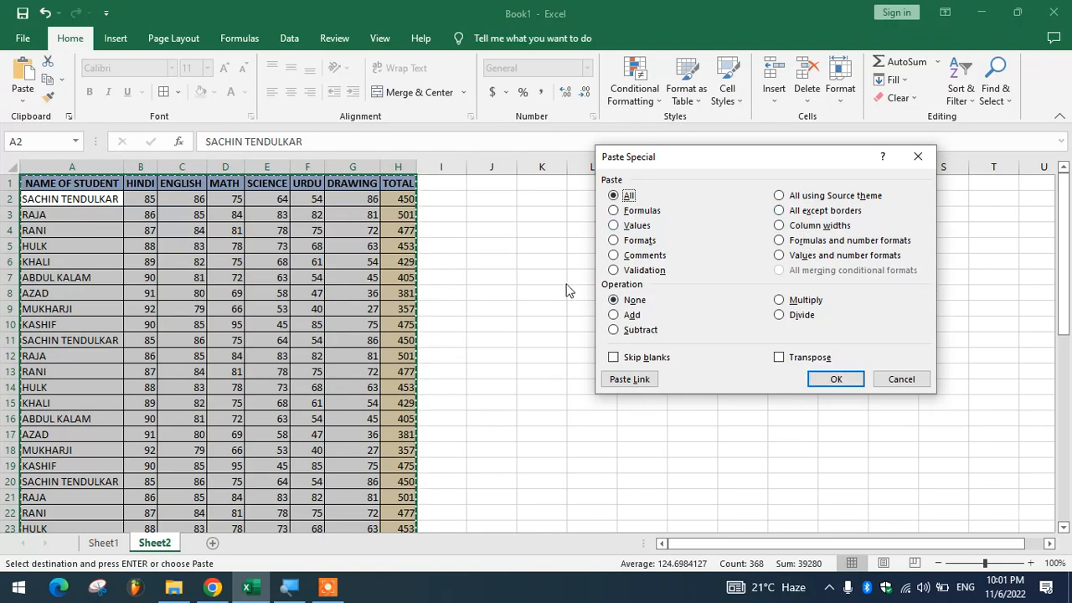
left_click(816, 373)
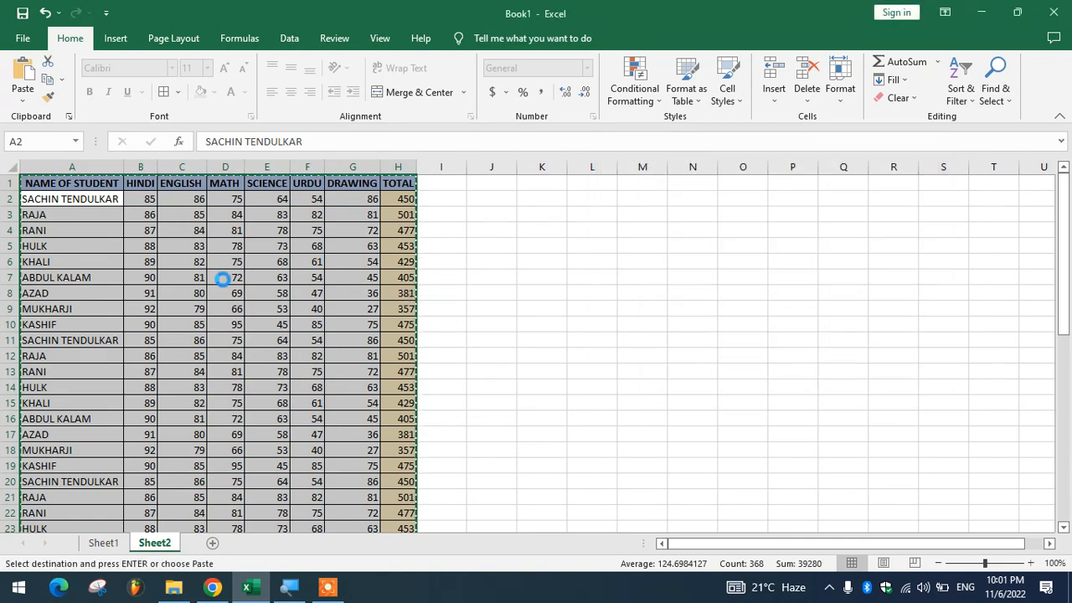
Paste the copied table at cell A54 using Paste Special with the All option
scroll(213, 246, "down", 11)
scroll(385, 379, "down", 5)
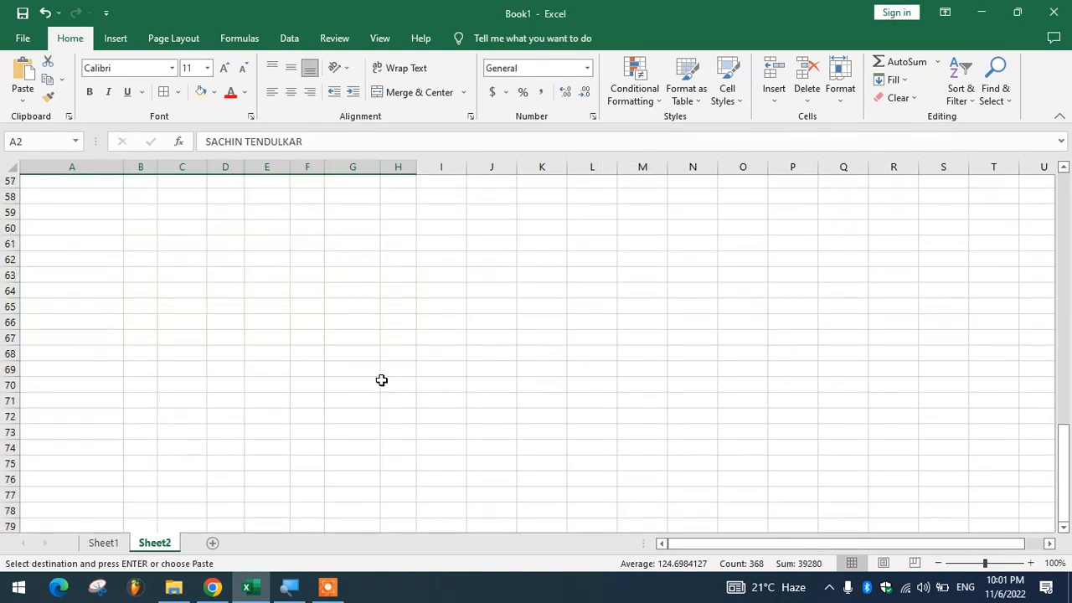
left_click(71, 261)
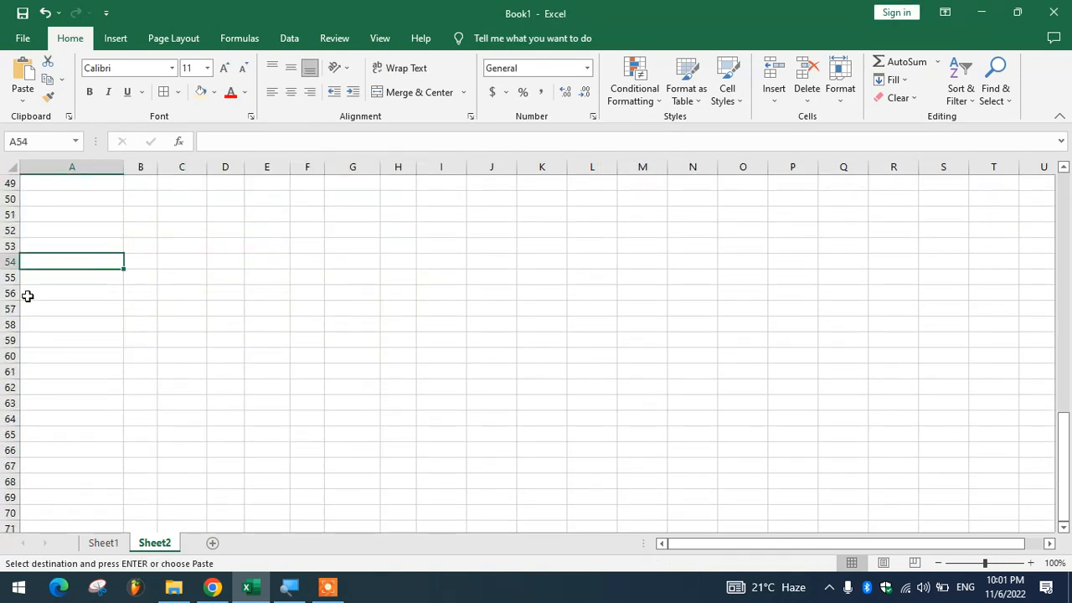
left_click(25, 99)
left_click(59, 266)
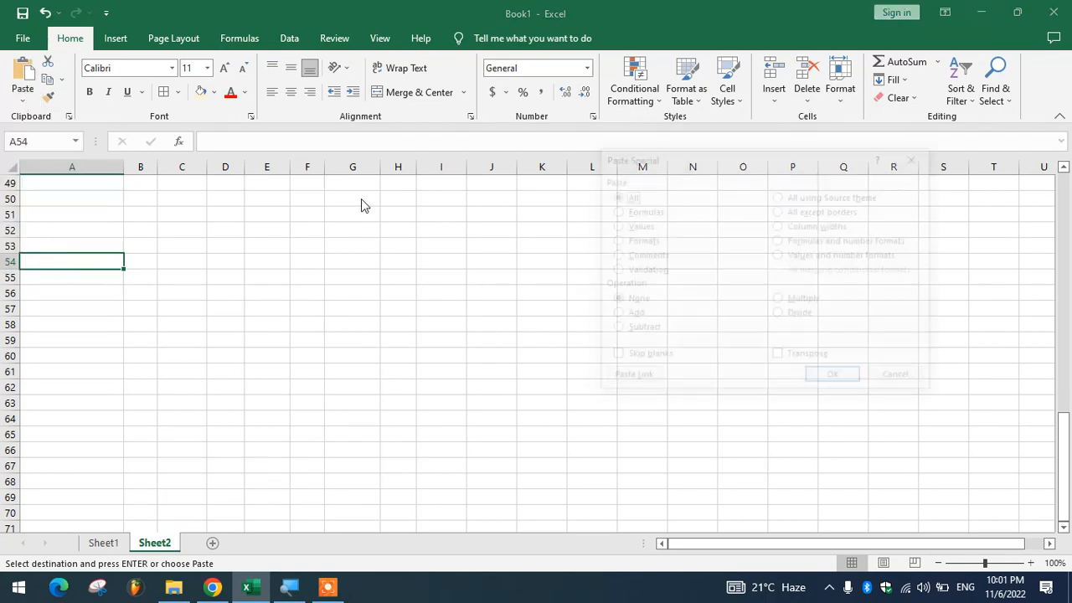
left_click(836, 379)
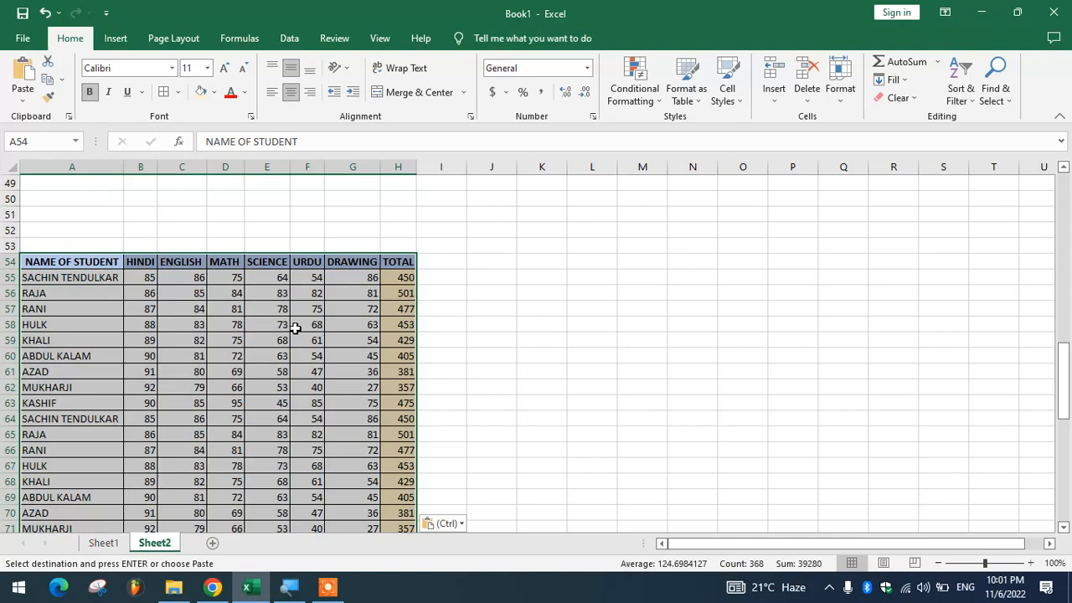
Compare the full copy at A54 with the original table and undo that paste
scroll(295, 327, "up", 18)
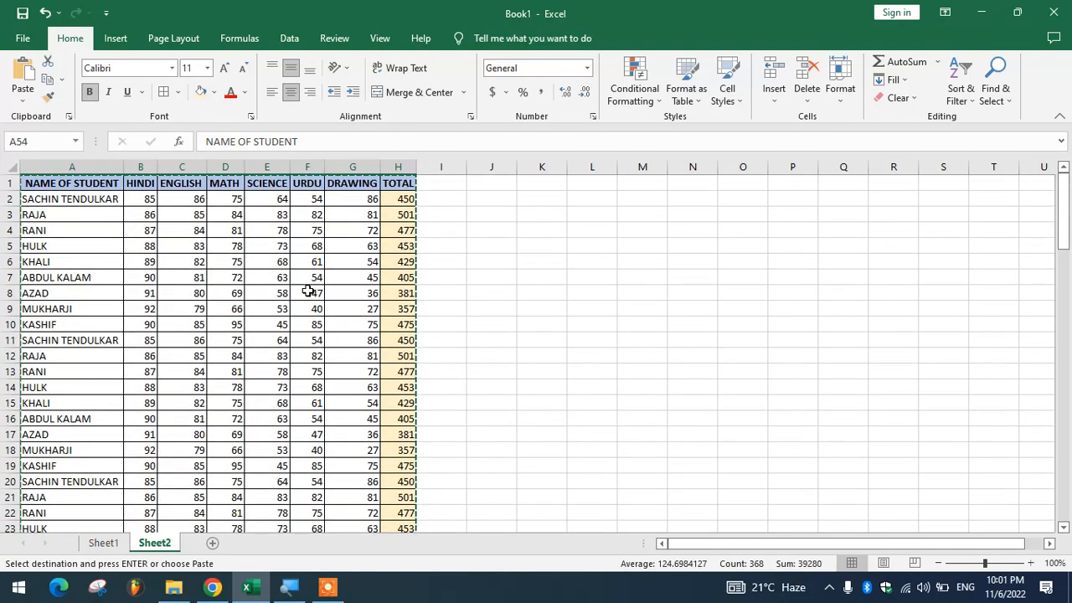
scroll(308, 290, "down", 19)
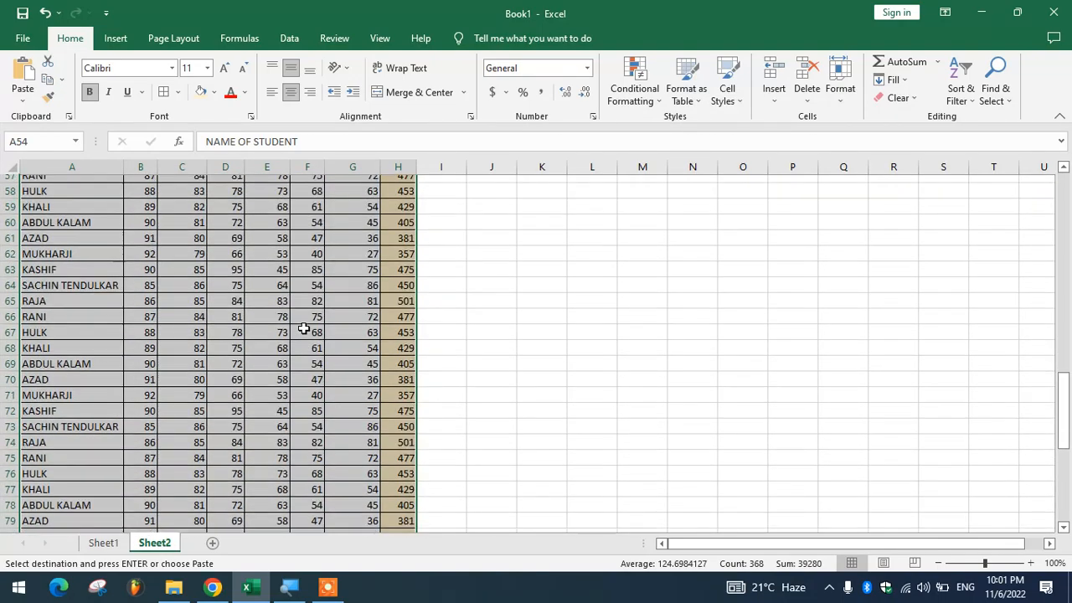
scroll(304, 329, "up", 4)
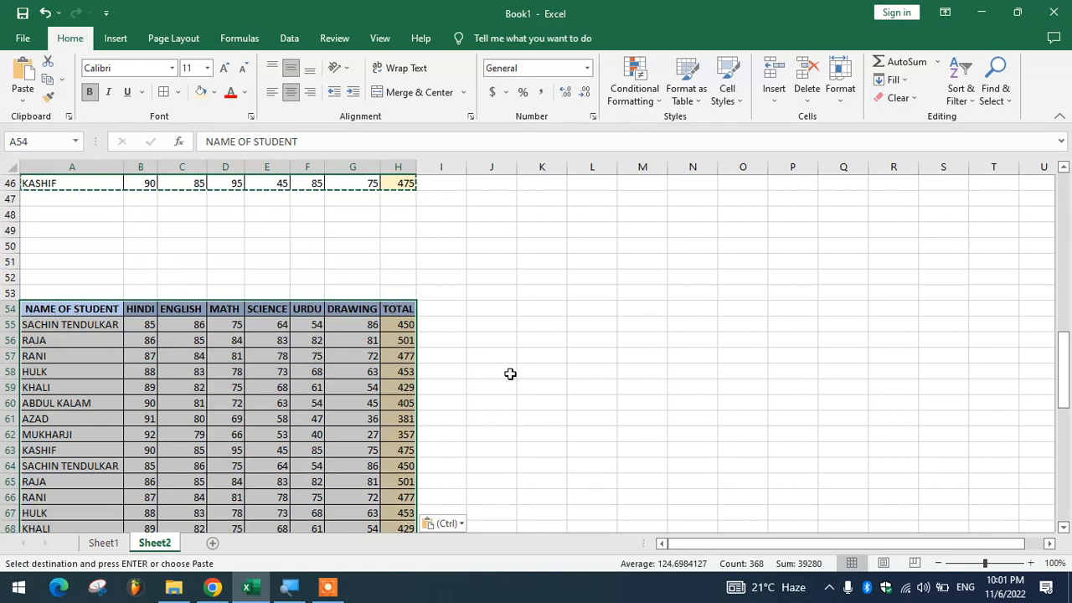
key("Delete")
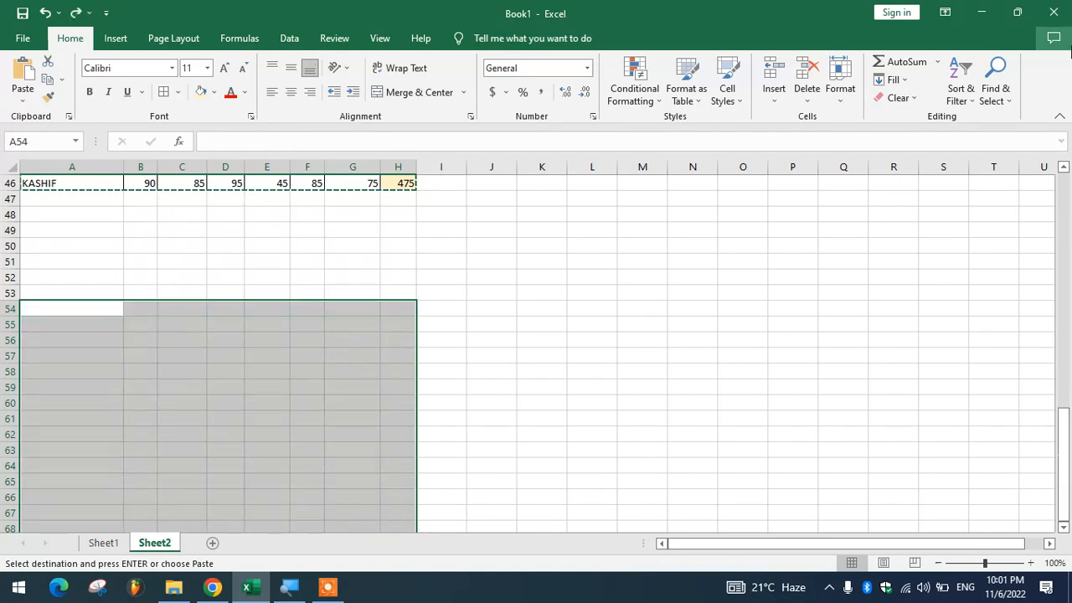
Paste only the formulas of the copied table at cell A54 using Paste Special
key("ctrl+alt+v")
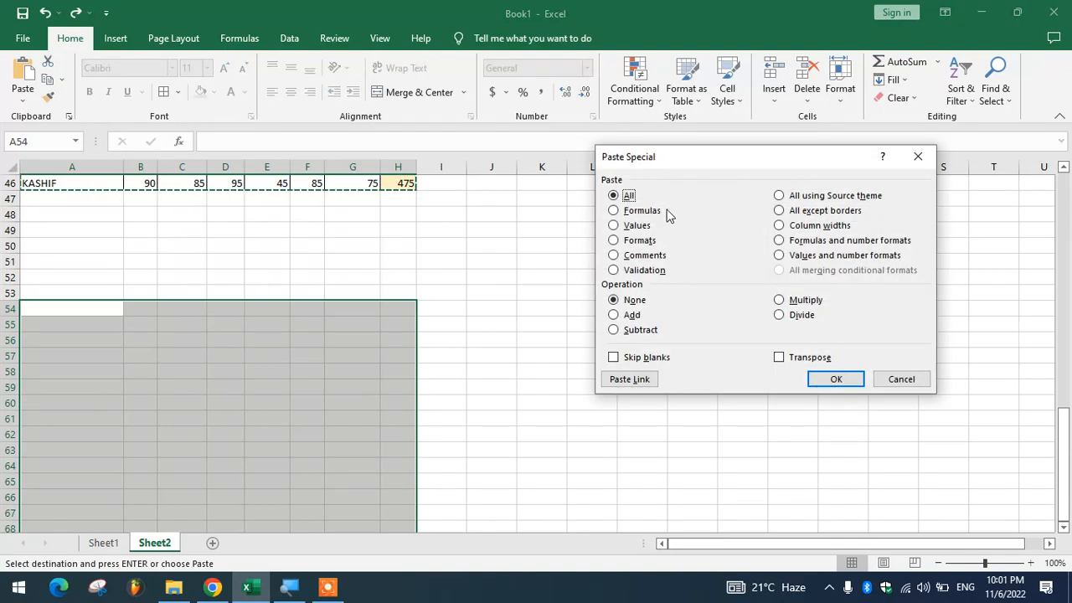
left_click(642, 211)
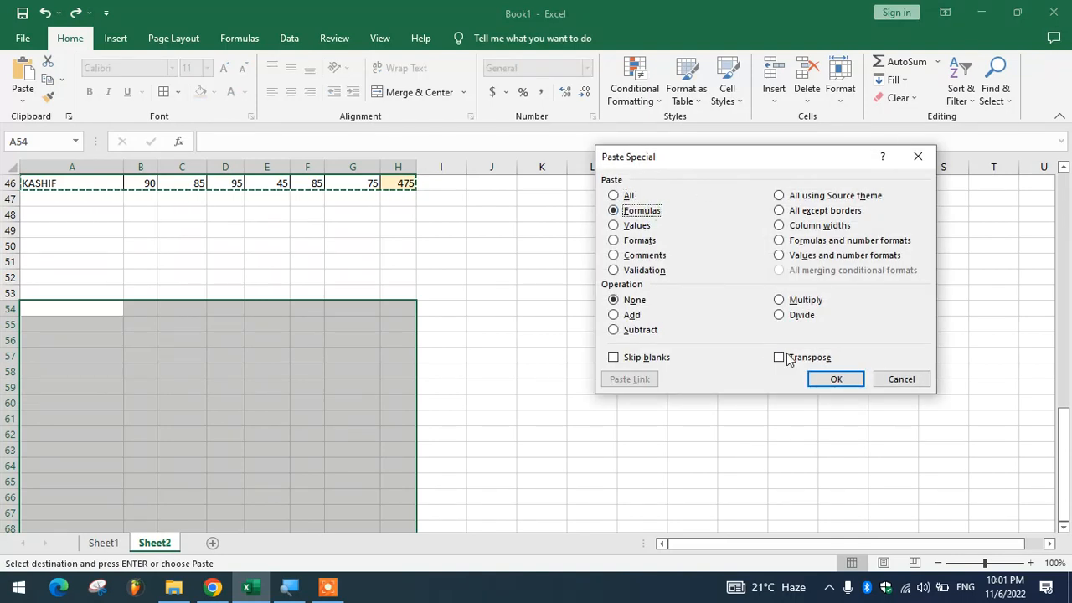
left_click(836, 379)
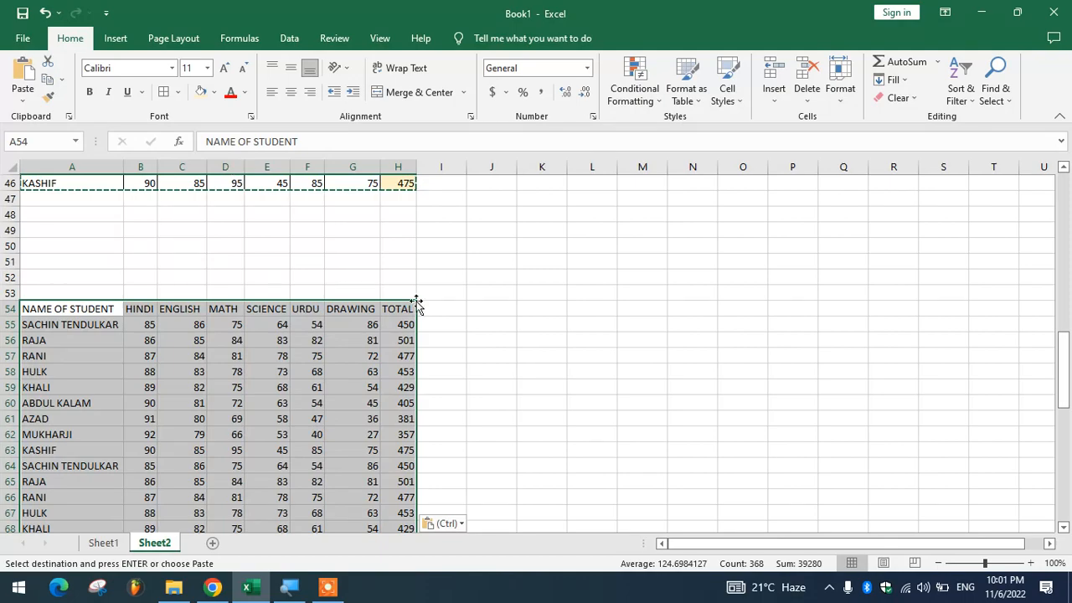
End the copy mode and examine the original table's header formatting and the formulas in its TOTAL column
scroll(440, 293, "up", 9)
scroll(442, 293, "down", 7)
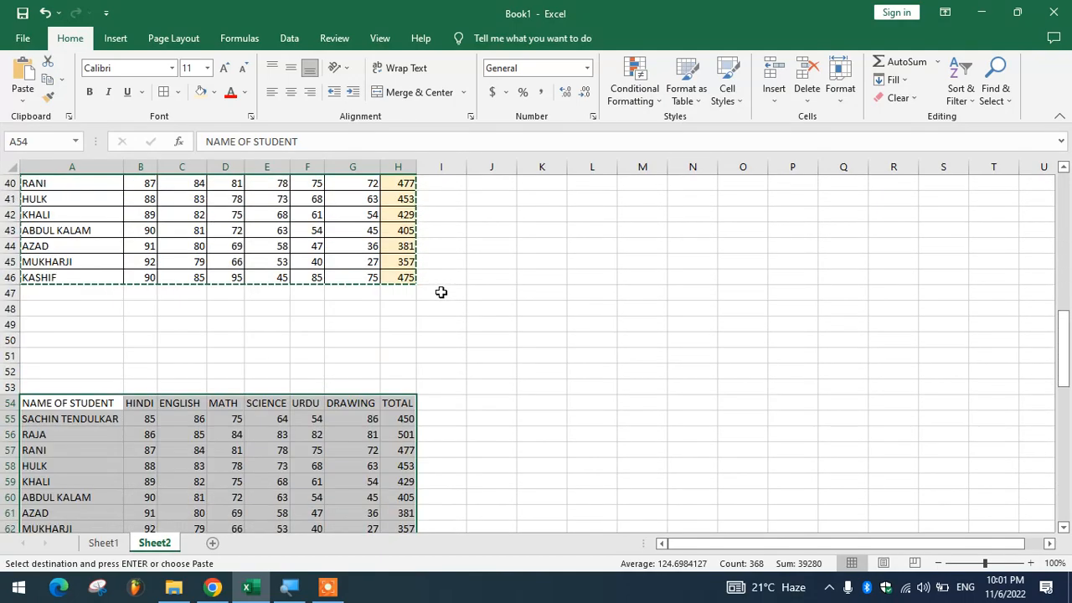
scroll(441, 292, "down", 1)
scroll(407, 283, "up", 14)
left_click(560, 243)
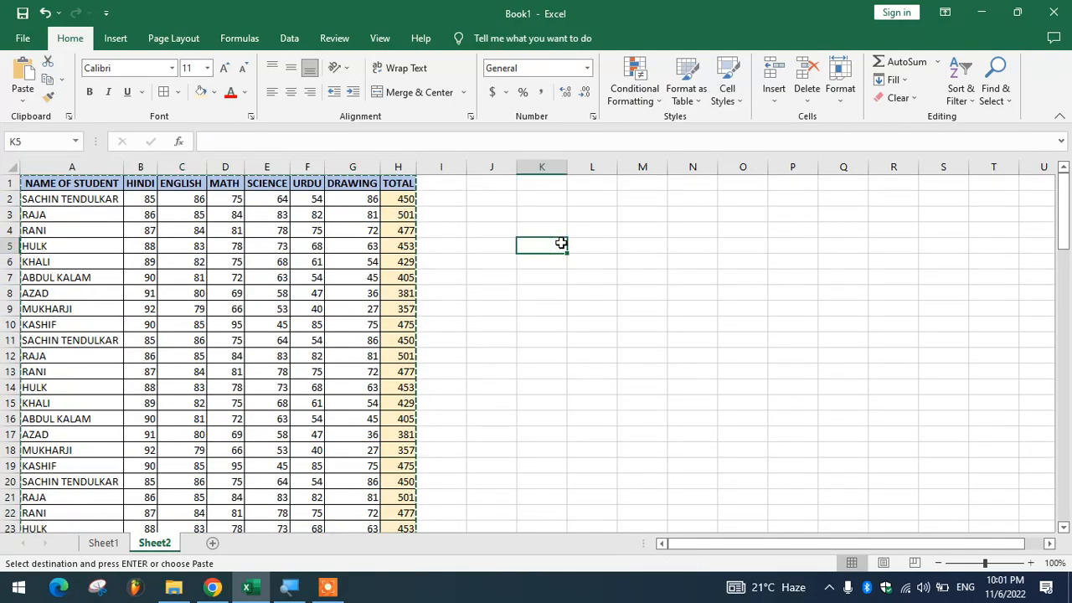
key("Escape")
left_click(540, 335)
left_click(41, 182)
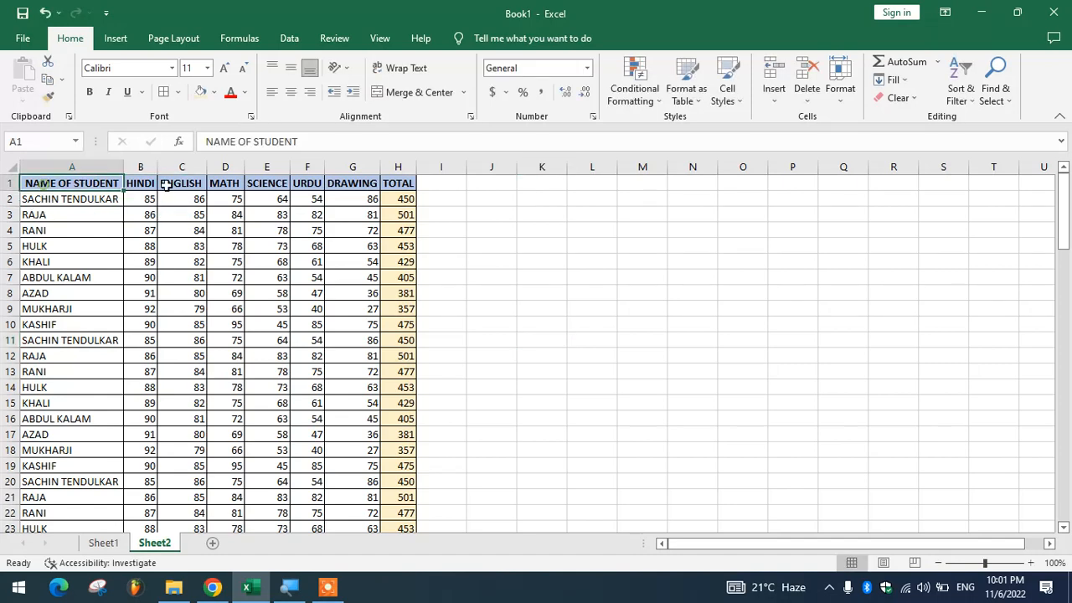
left_click_drag(166, 185, 390, 184)
left_click(406, 201)
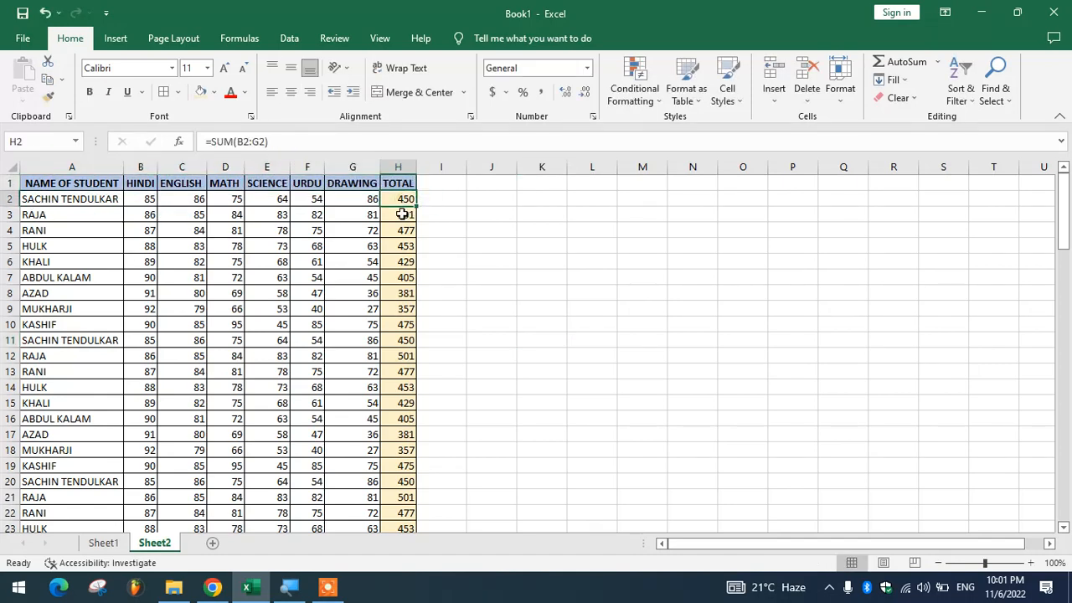
left_click(398, 168)
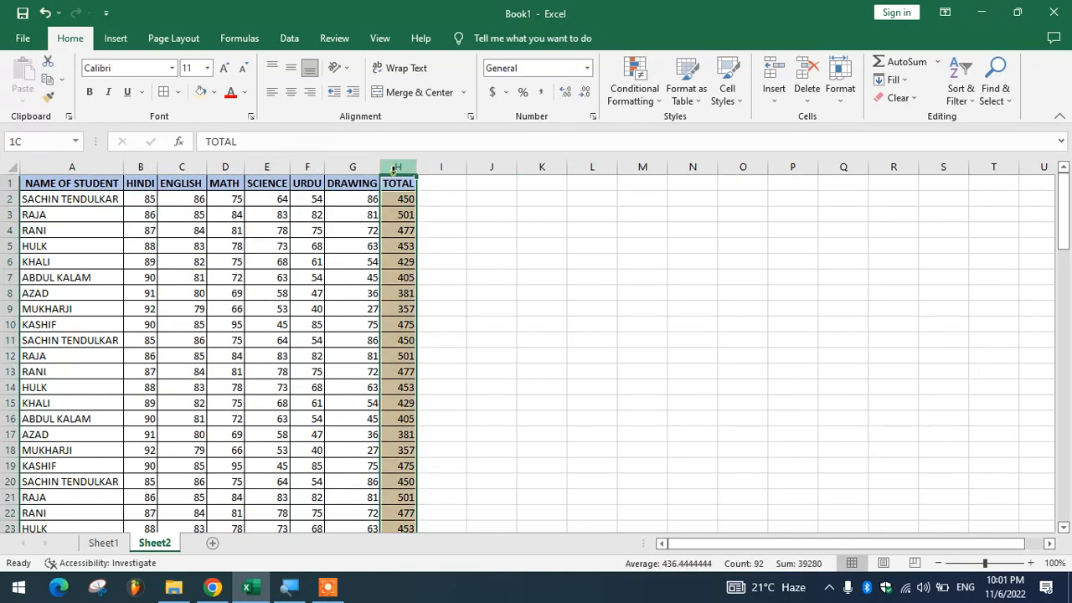
left_click(398, 234)
Examine the header row, TOTAL column and marks in the formulas-only copy starting at row 54
scroll(339, 335, "down", 17)
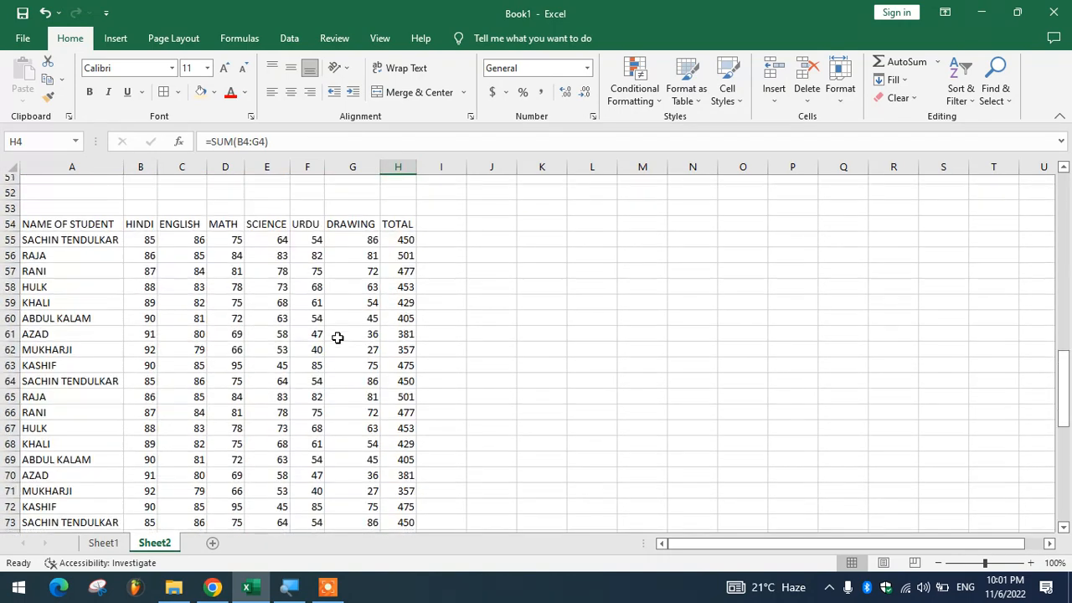
scroll(67, 287, "up", 1)
left_click_drag(54, 264, 411, 266)
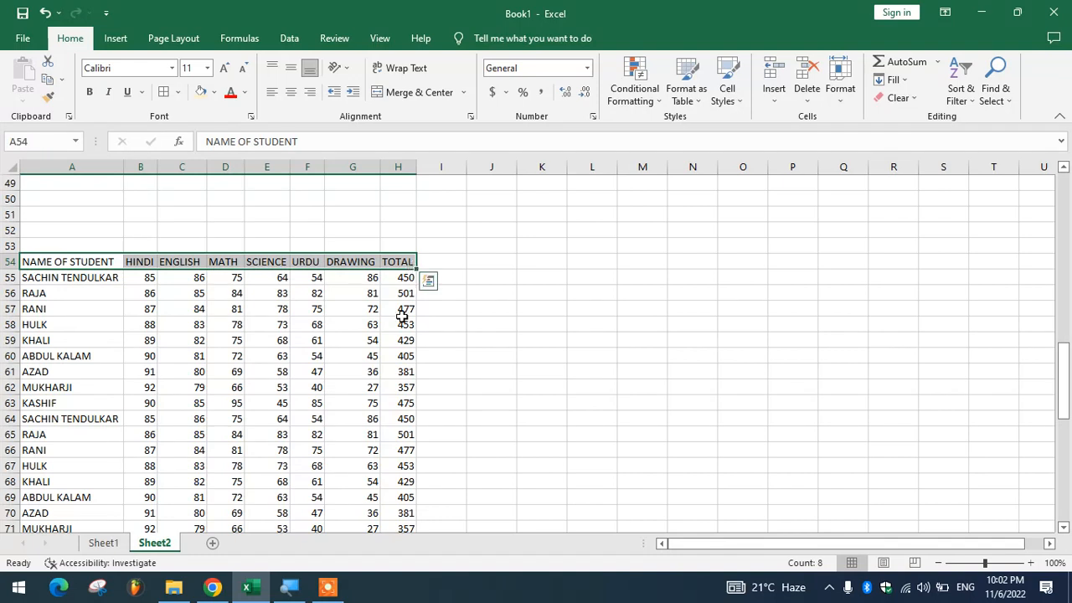
left_click(400, 324)
left_click(400, 403)
left_click(259, 416)
left_click(236, 388)
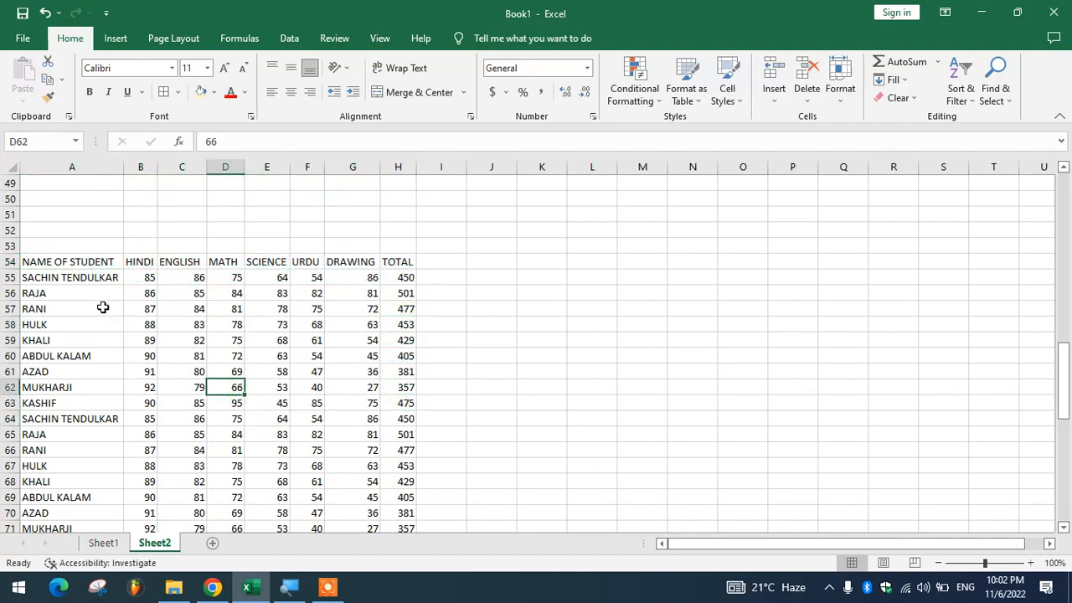
Fill the copy's header row 54 with light gold and its TOTAL column H54:H99 with light blue
left_click_drag(62, 262, 408, 497)
left_click(201, 91)
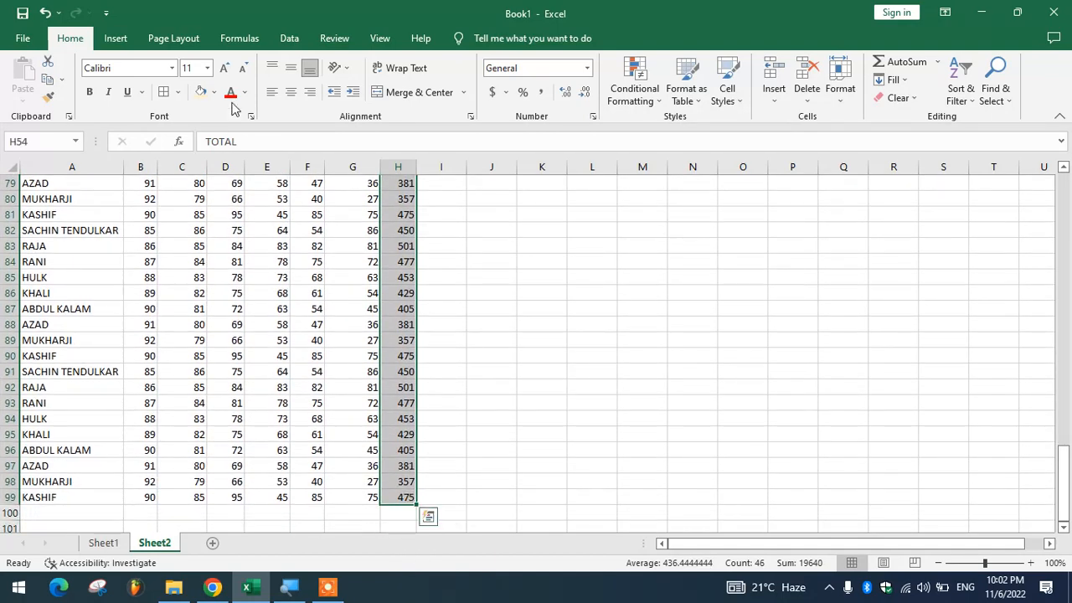
left_click(214, 93)
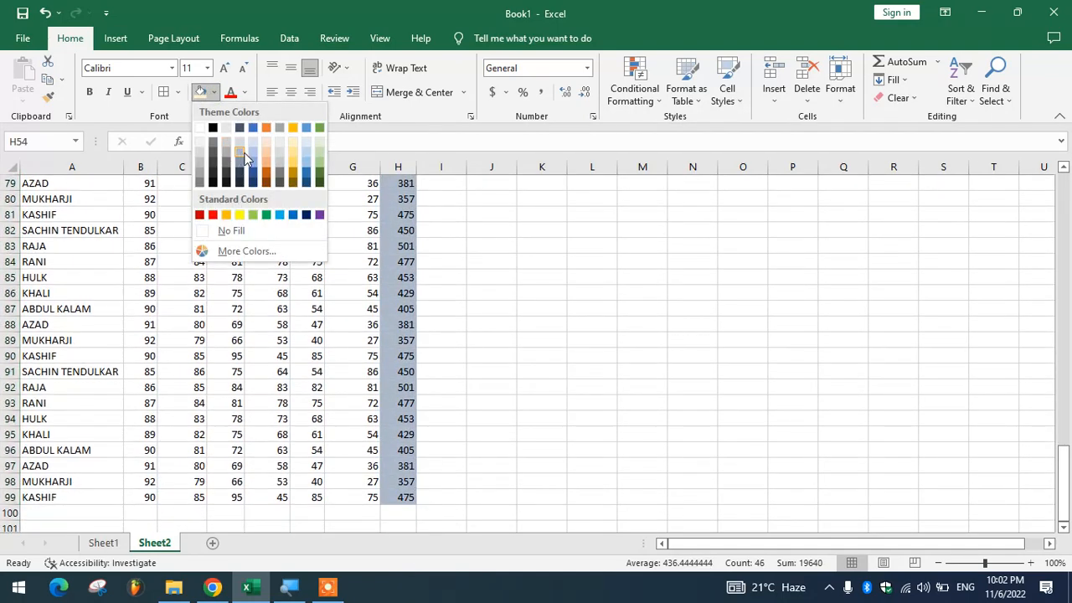
left_click(245, 153)
scroll(252, 293, "up", 12)
left_click(328, 372)
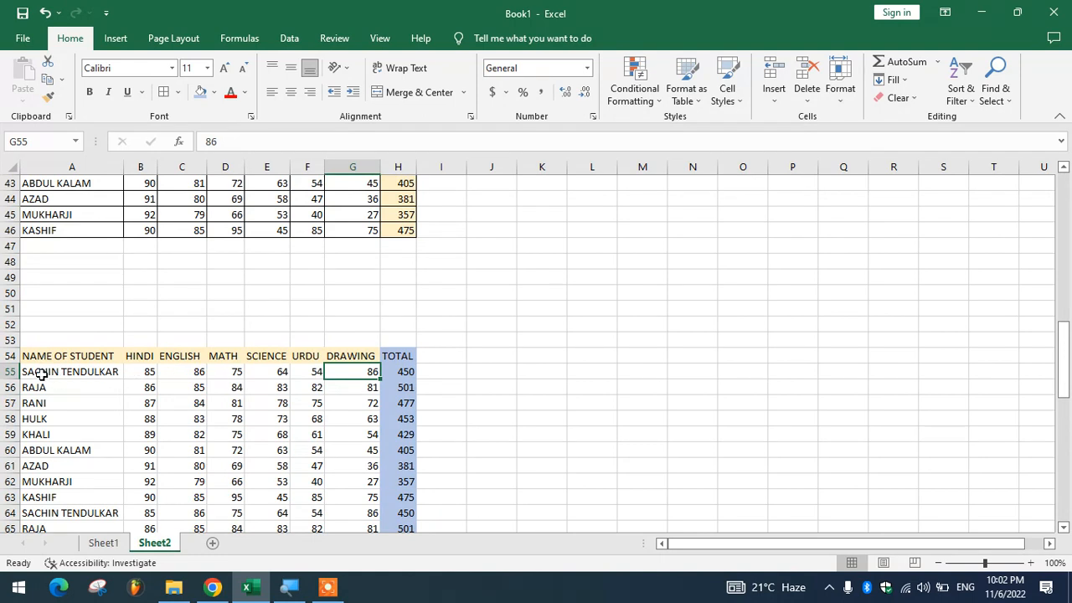
left_click(548, 356)
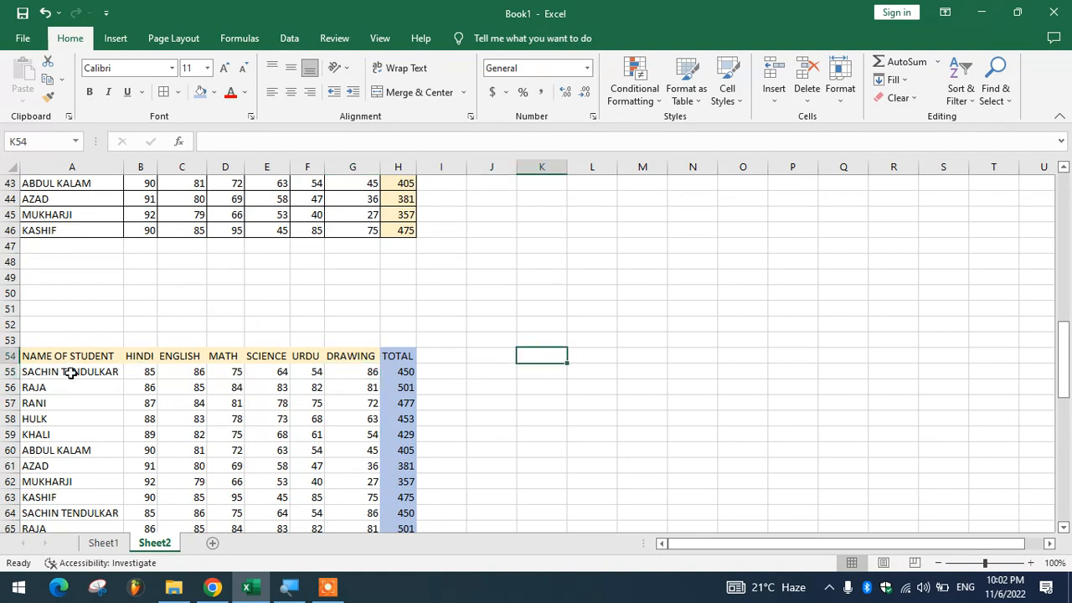
Copy the whole original table and paste only its values at cell L2 using Paste Special
left_click(57, 227)
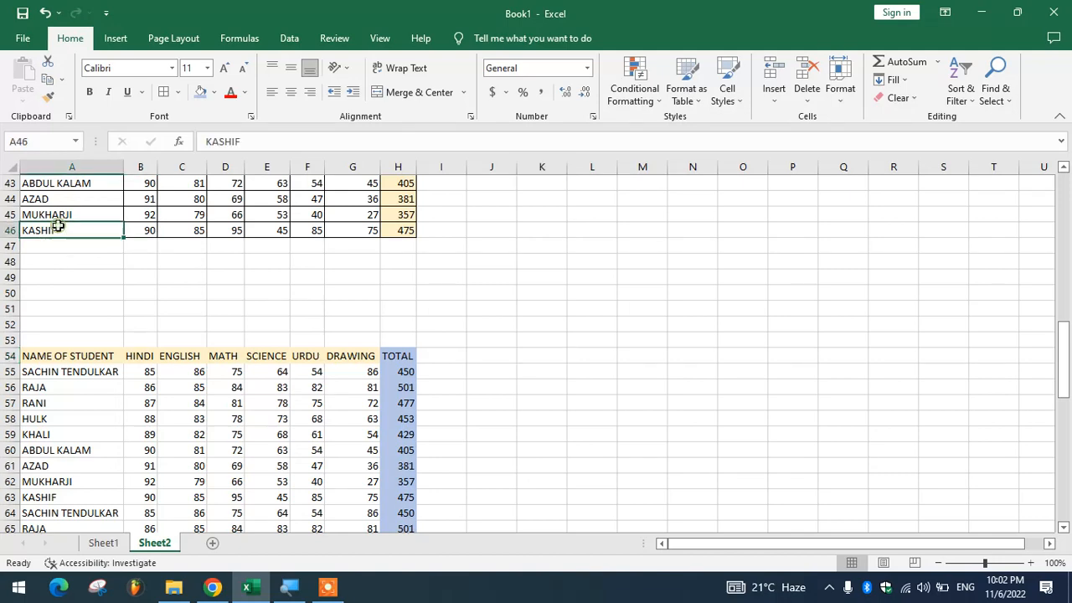
key("ctrl+a")
key("ctrl+c")
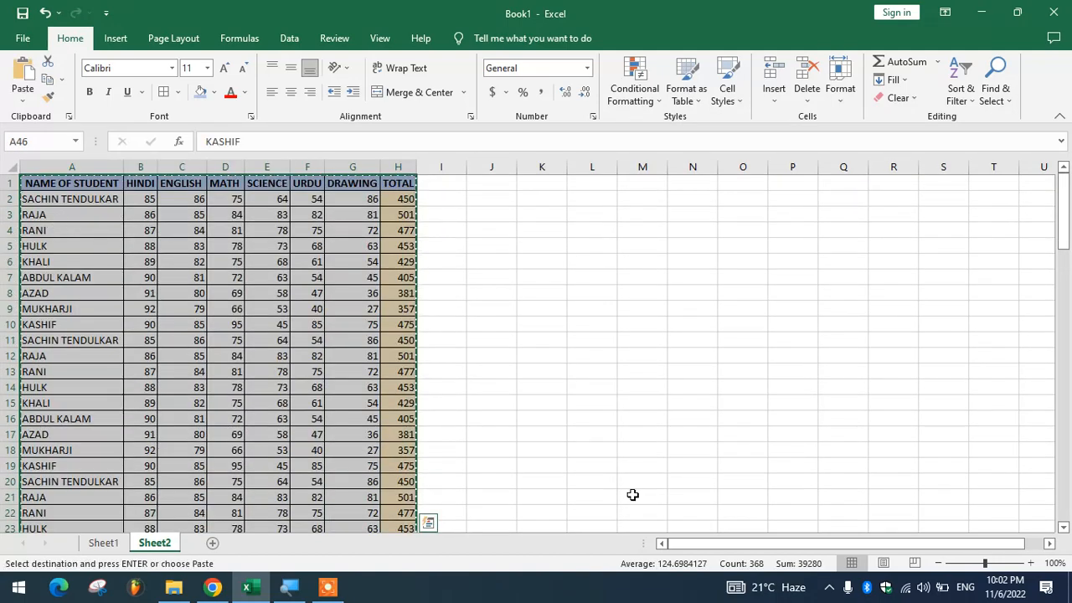
scroll(628, 469, "down", 5)
scroll(622, 418, "up", 5)
left_click(590, 198)
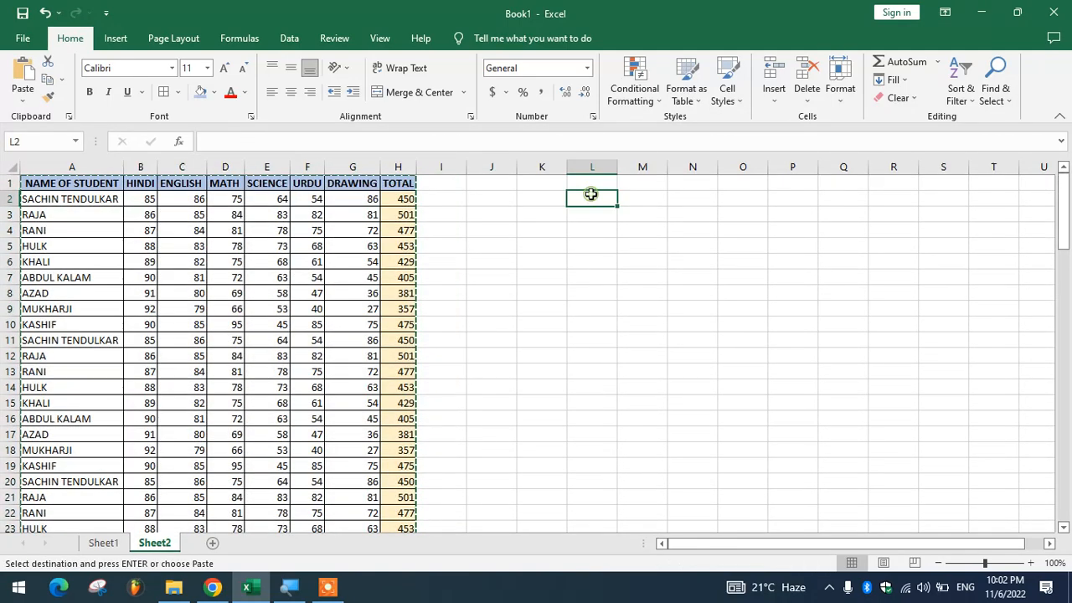
key("ctrl+alt+v")
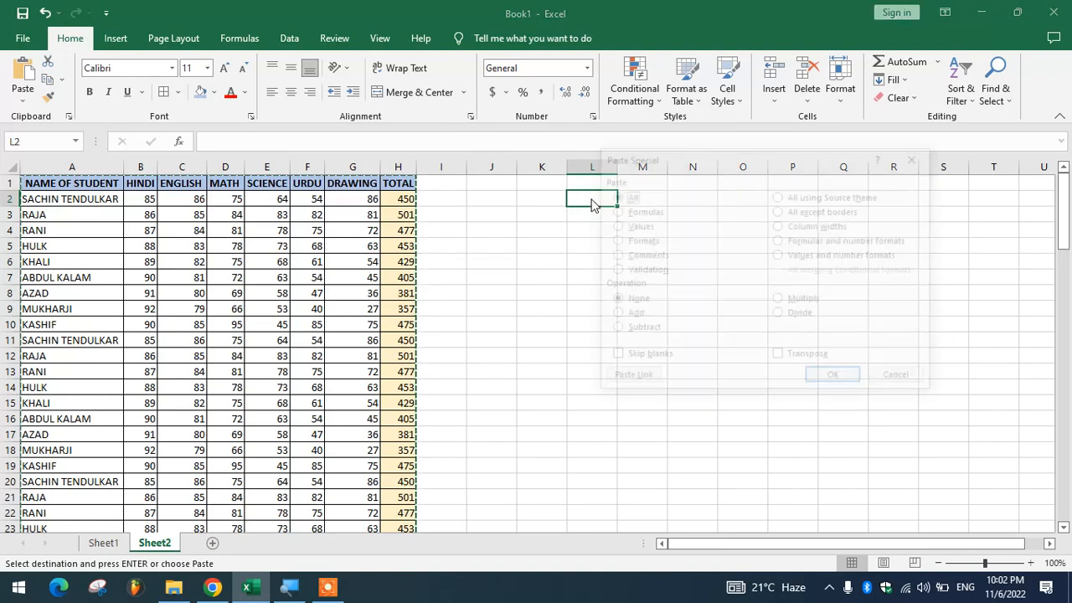
left_click(636, 225)
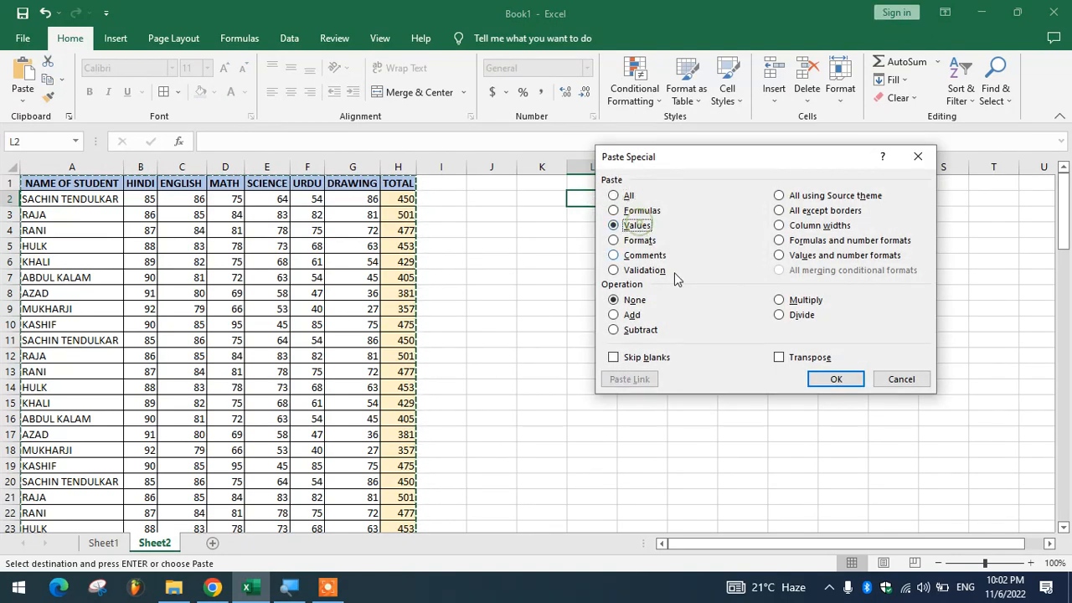
left_click(851, 385)
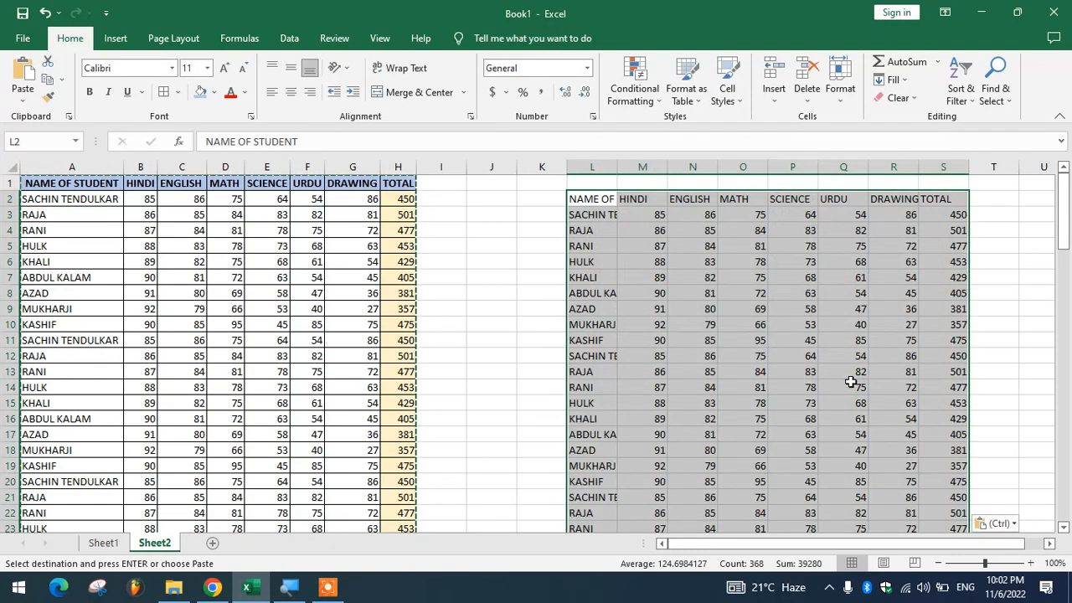
Widen column L of the values-only copy to fit the full student names
left_click(811, 356)
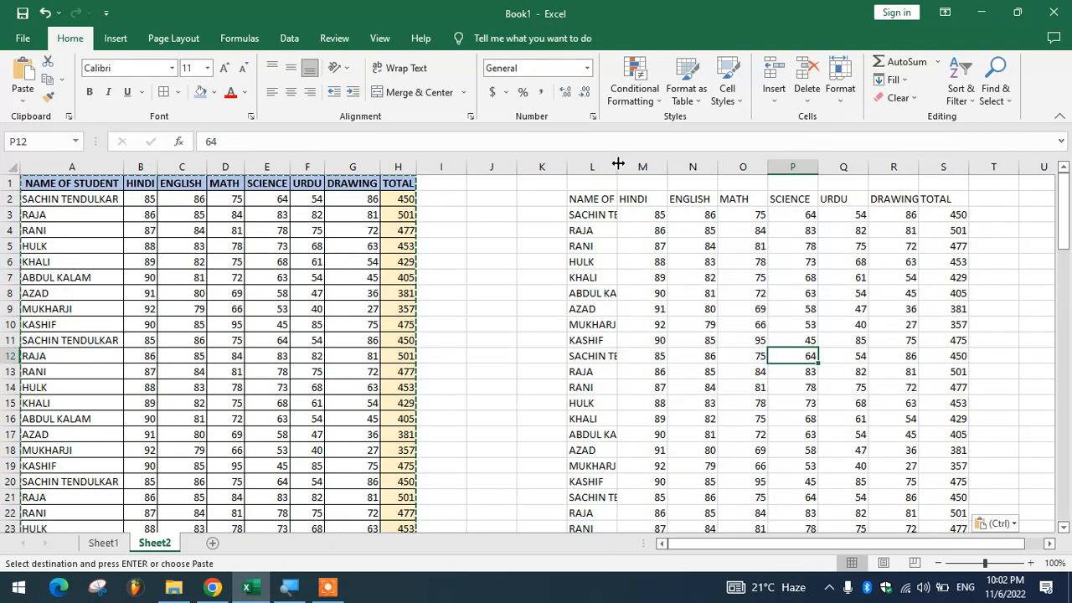
left_click_drag(618, 163, 634, 164)
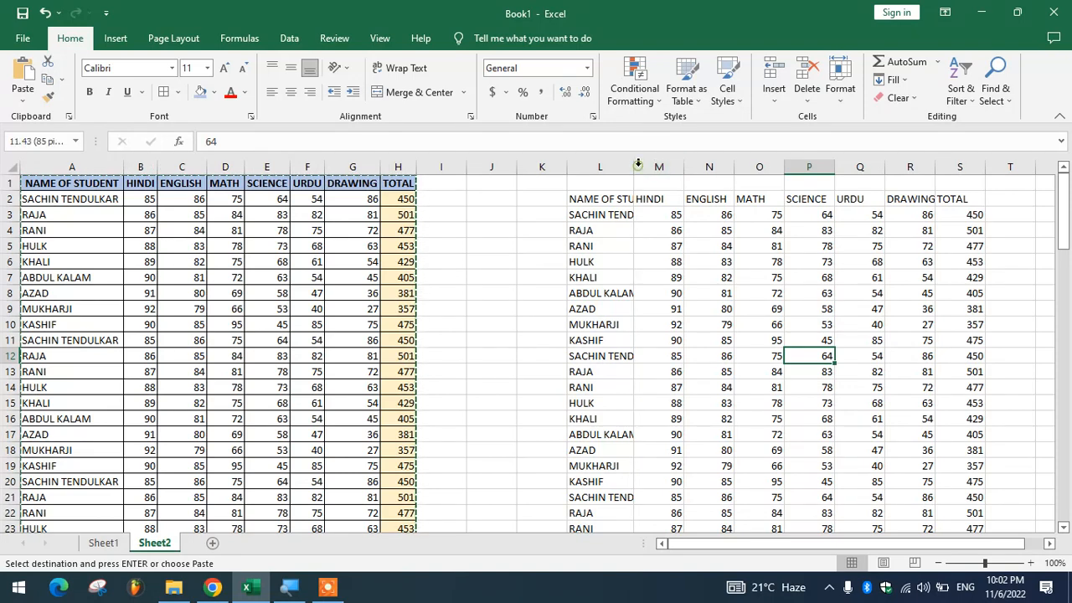
double_click(633, 165)
Examine the header and the SUM formulas in the original table's TOTAL column H
left_click_drag(729, 542, 741, 542)
left_click(303, 215)
left_click(301, 184)
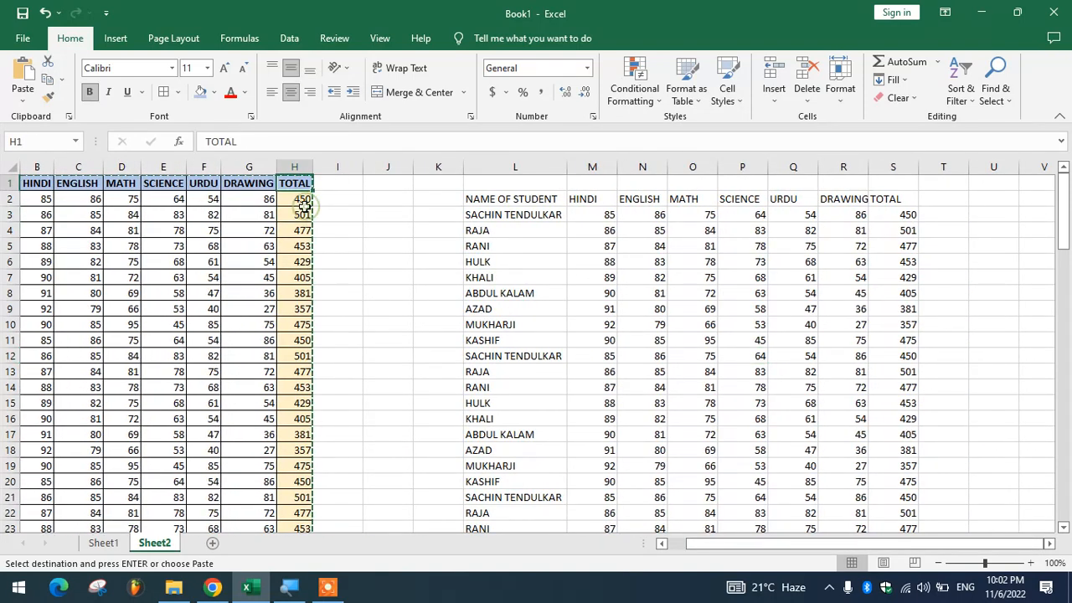
left_click(305, 230)
left_click(299, 310)
left_click(304, 341)
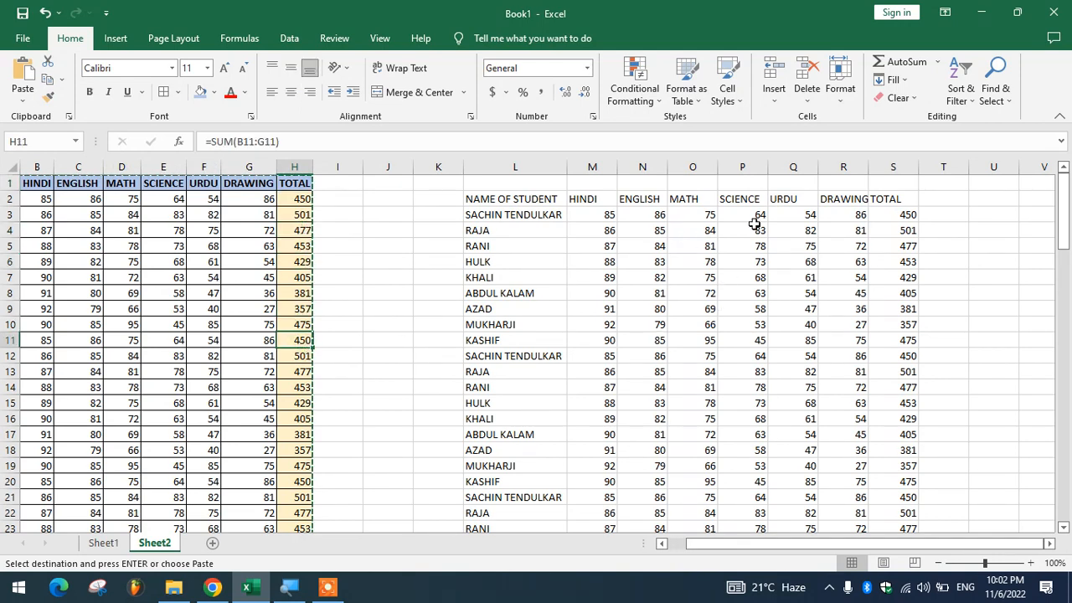
Examine the contents of several TOTAL cells in column S of the values-only copy
left_click(901, 219)
left_click(904, 250)
left_click(904, 293)
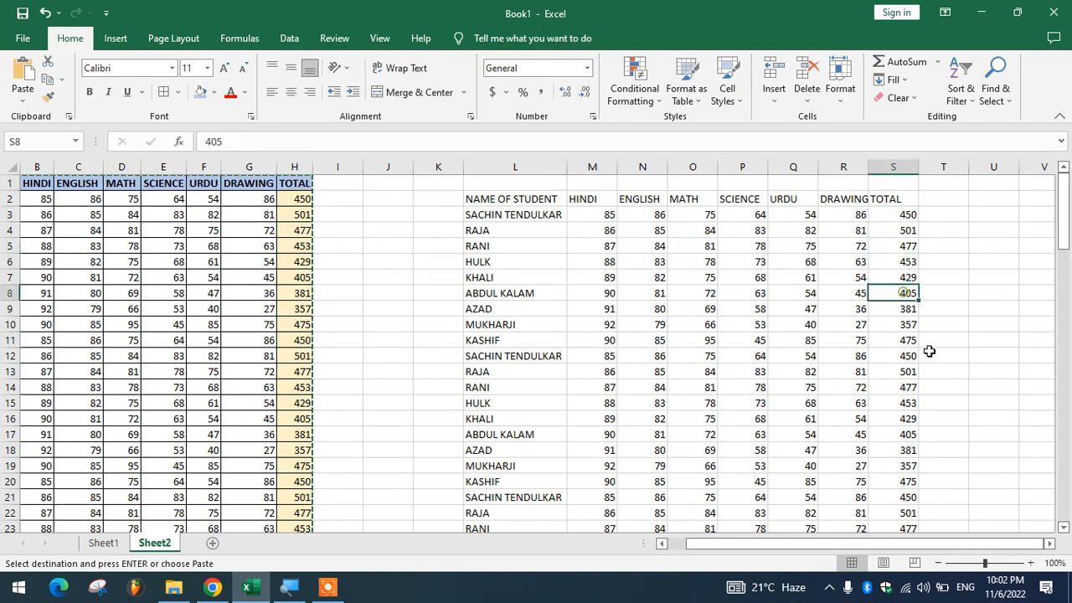
left_click(931, 358)
left_click(892, 387)
left_click(902, 324)
left_click(904, 262)
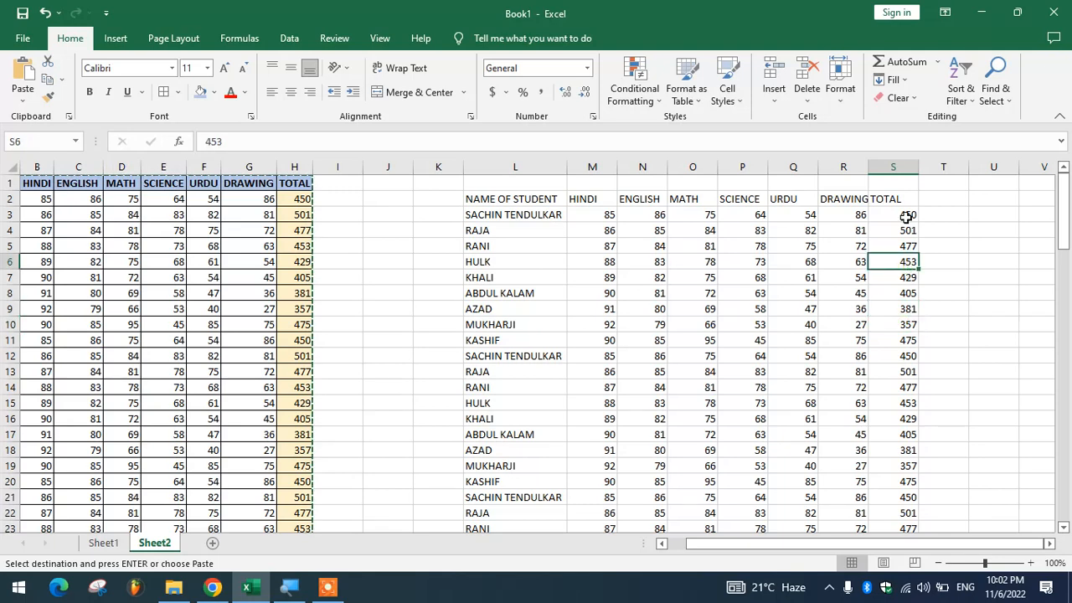
left_click(906, 216)
left_click(906, 295)
left_click(904, 403)
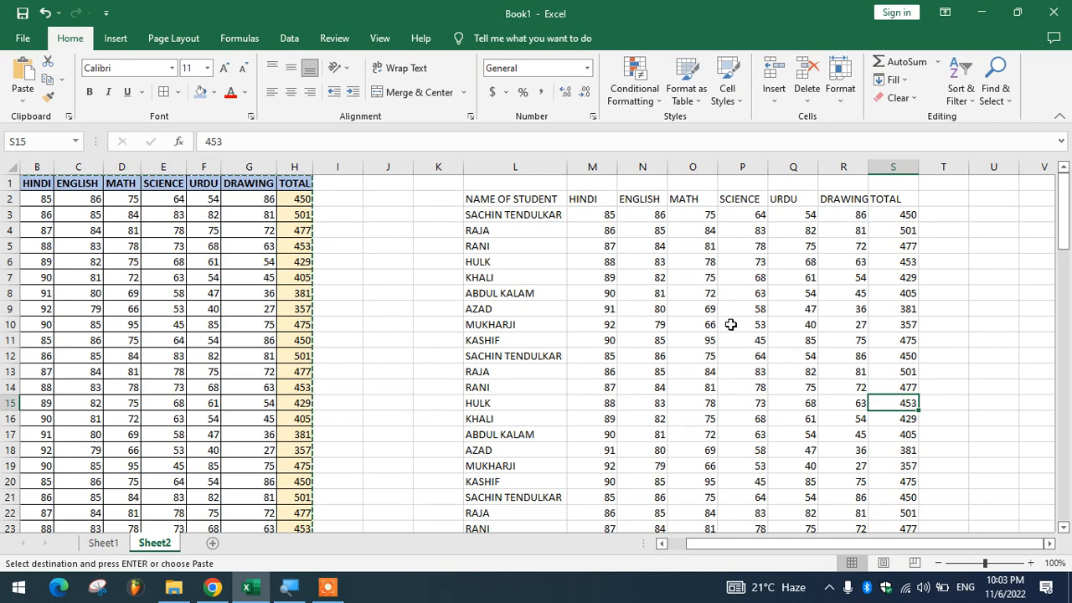
left_click(925, 232)
left_click(926, 324)
left_click(925, 387)
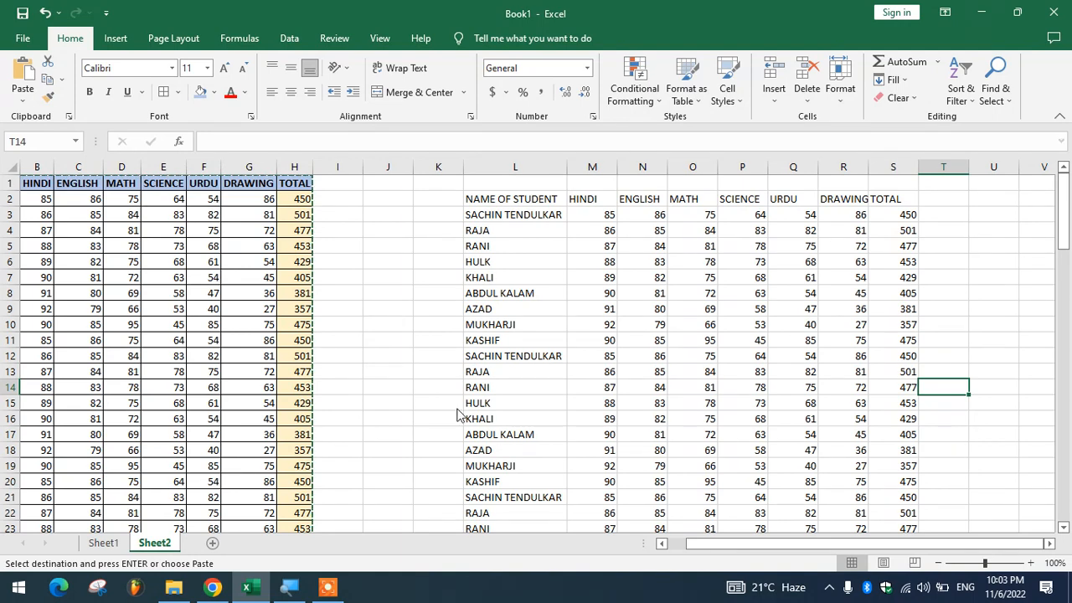
Paste only the formats of the copied original table at cell L53 using Paste Special
key("ctrl+alt+v")
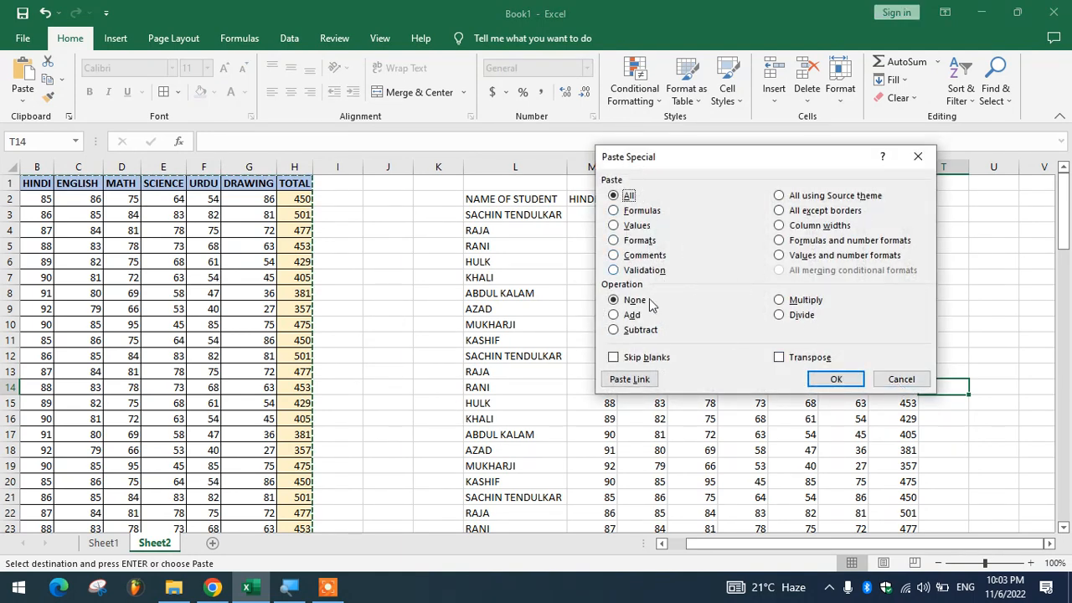
left_click(881, 380)
left_click(156, 218)
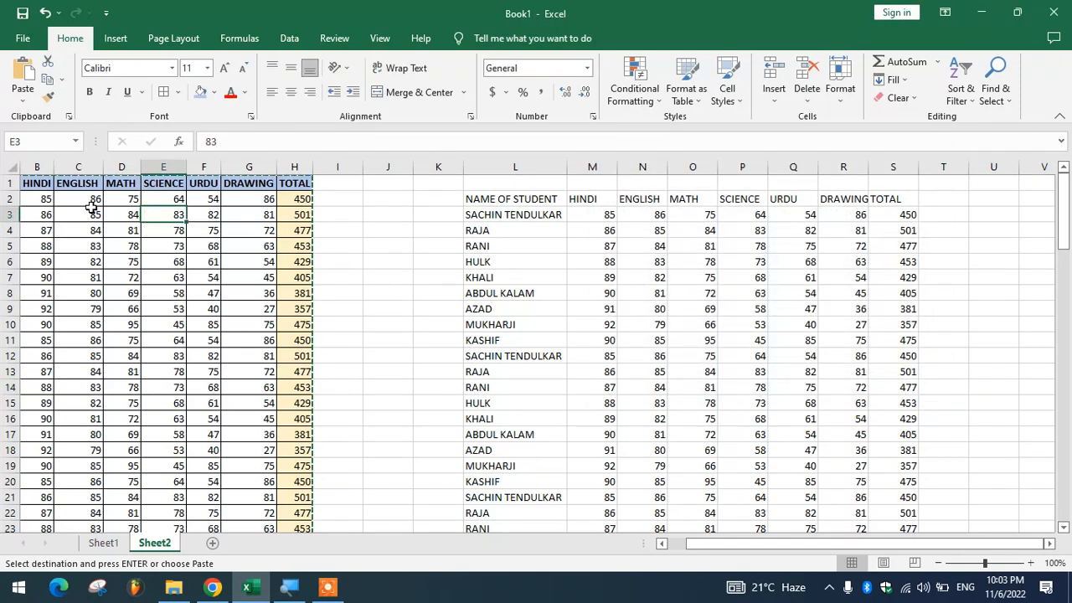
key("ctrl+a")
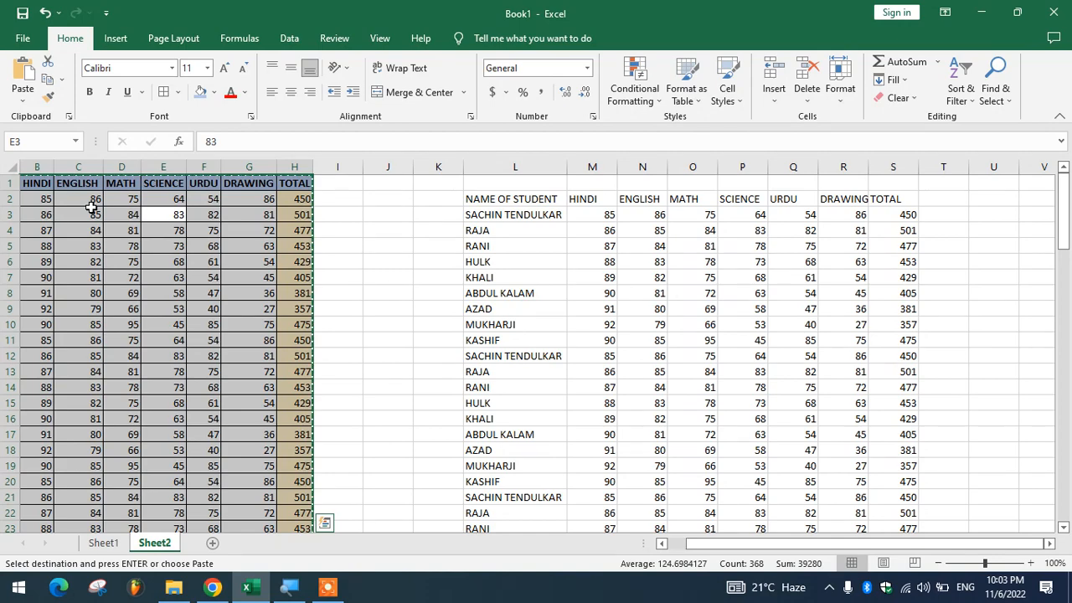
scroll(453, 230, "down", 14)
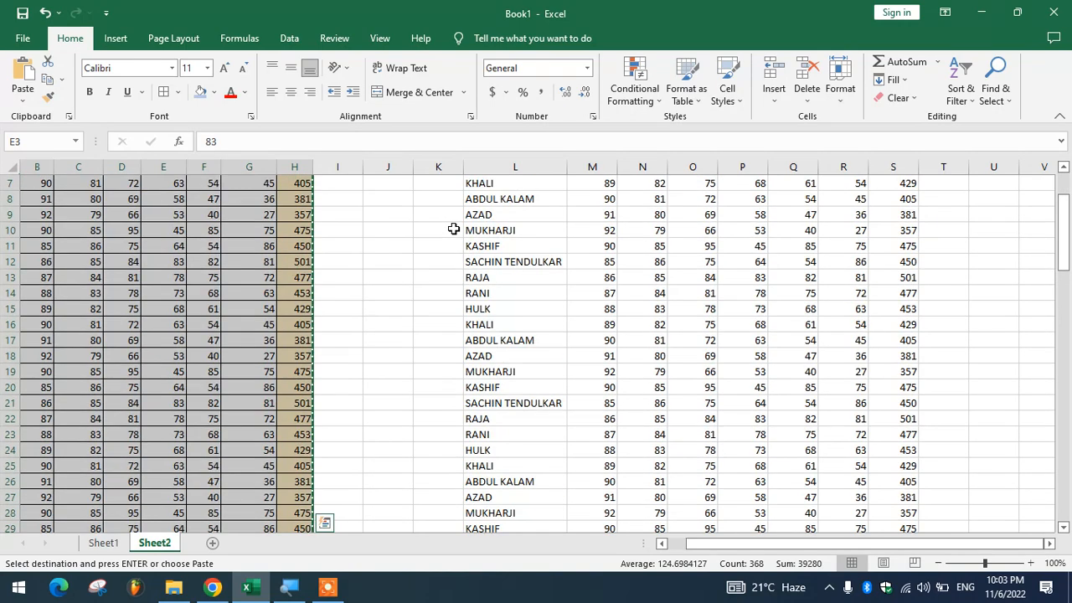
left_click(506, 335)
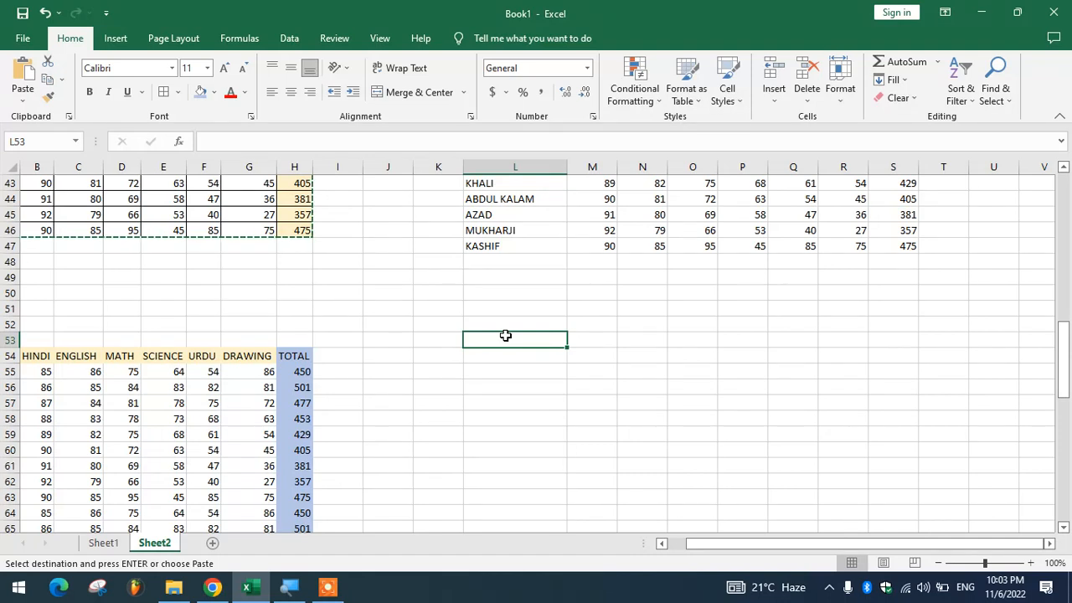
key("ctrl+alt+v")
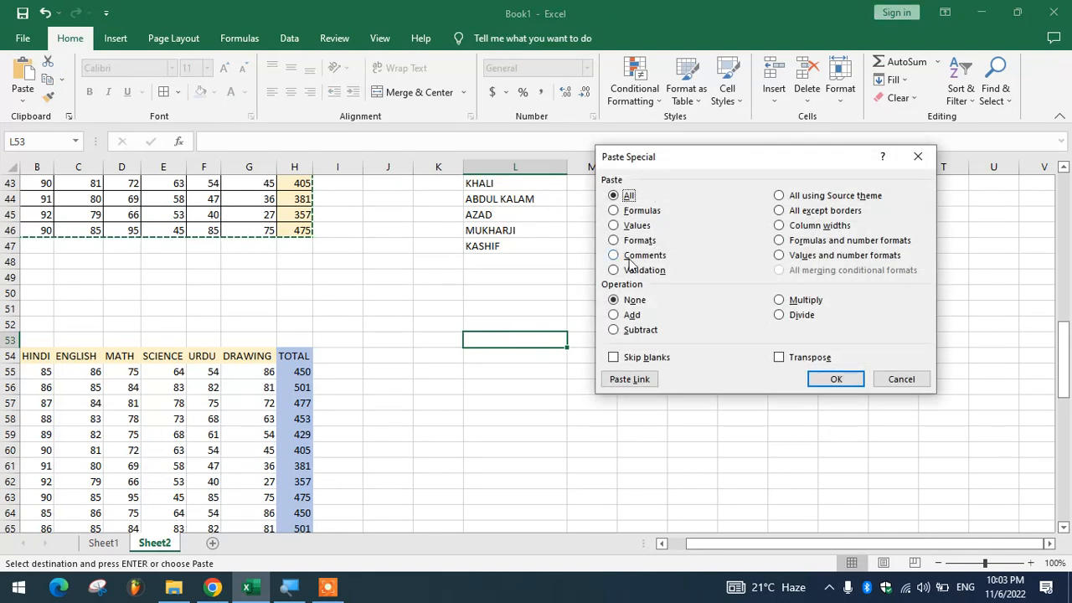
left_click(631, 241)
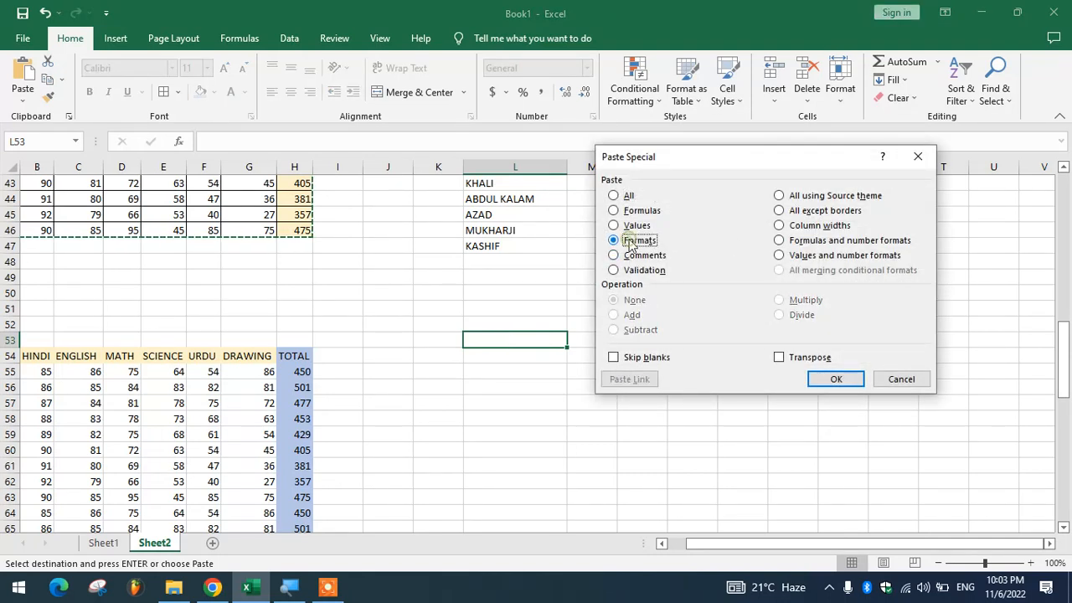
left_click(814, 381)
Examine the formats-only block starting at row 53 and compare it with the tables above
scroll(779, 395, "down", 8)
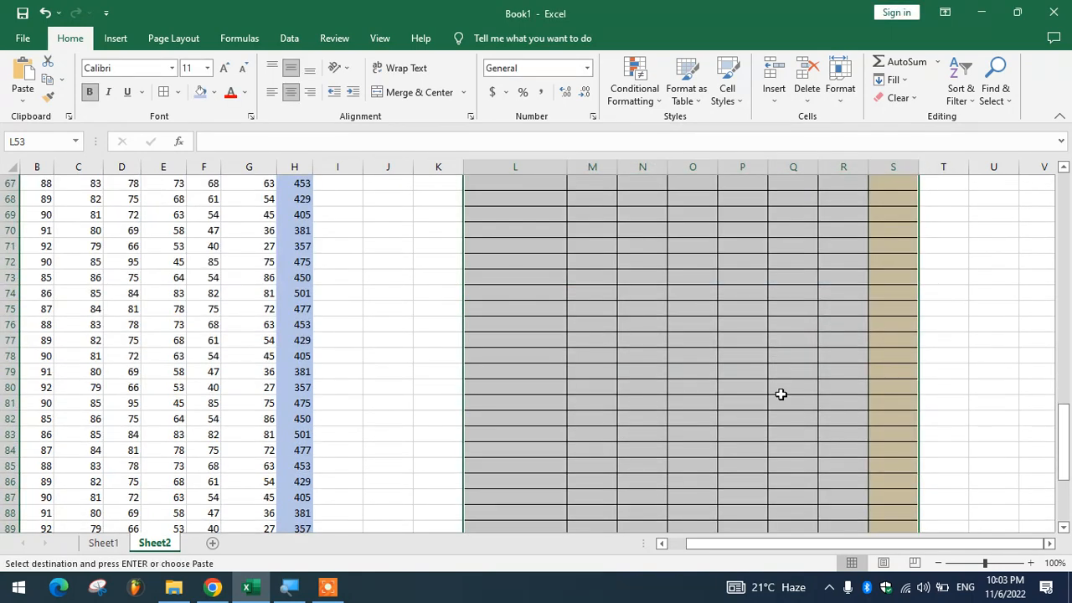
scroll(779, 393, "up", 4)
left_click(704, 343)
scroll(704, 343, "up", 5)
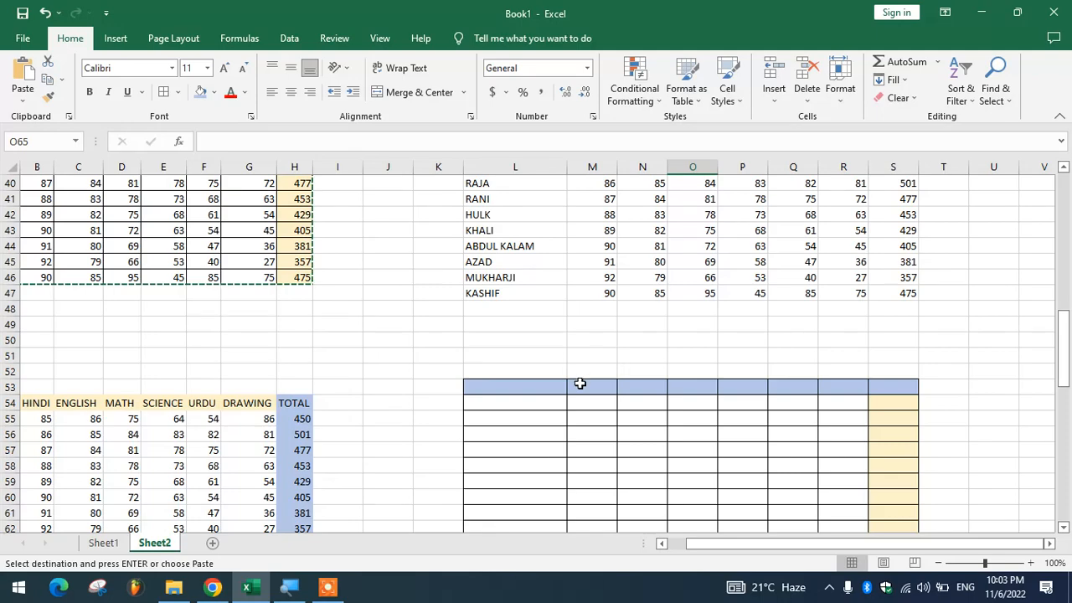
scroll(564, 400, "down", 2)
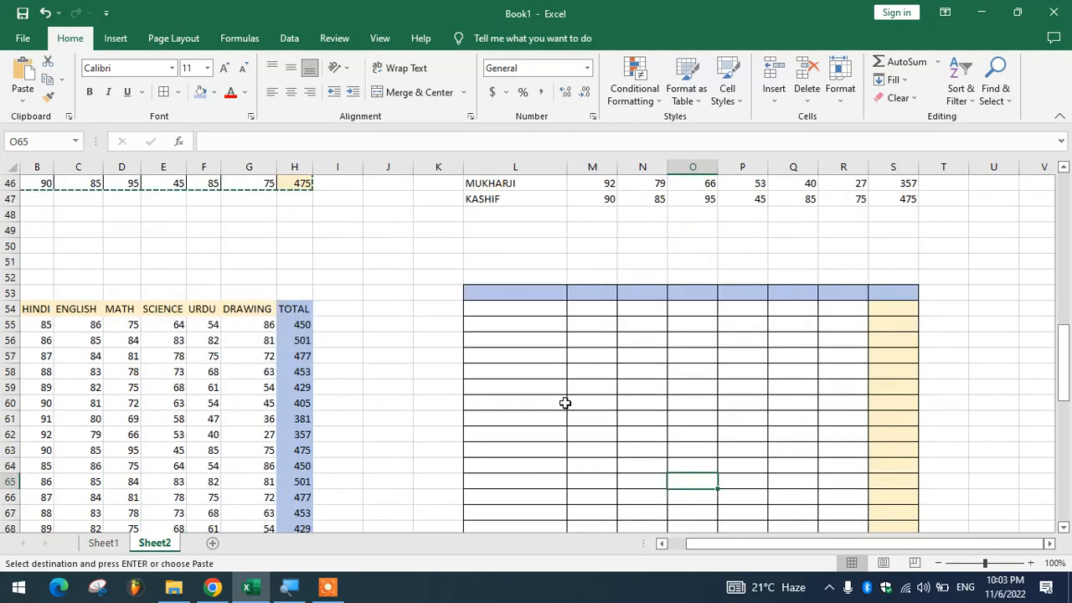
scroll(553, 397, "up", 8)
scroll(545, 393, "down", 9)
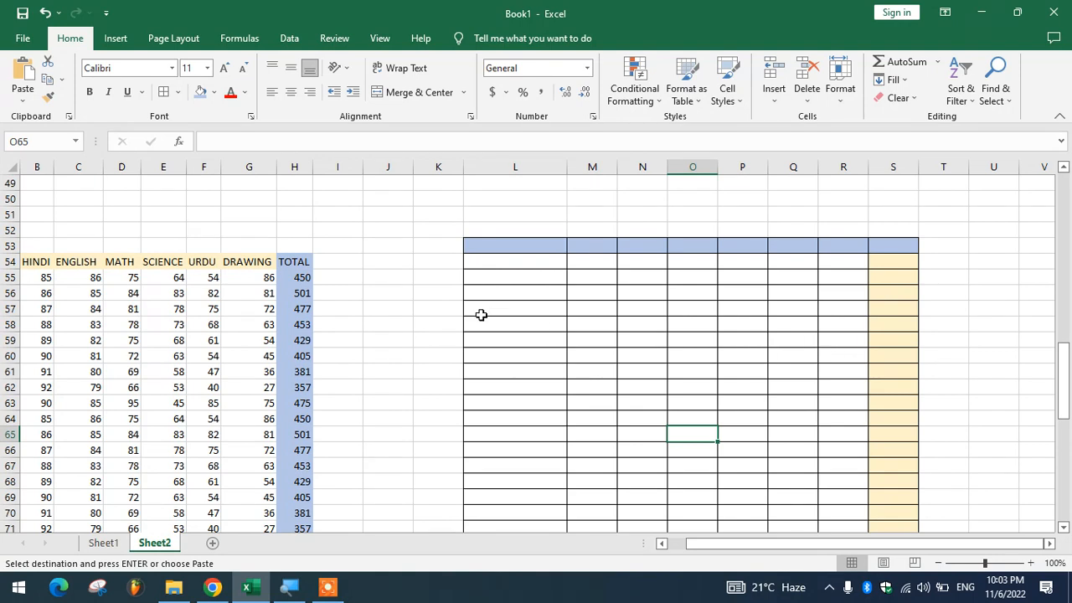
Paste the copied table at cell O65 using Paste Special with All and the Add operation
key("ctrl+alt+v")
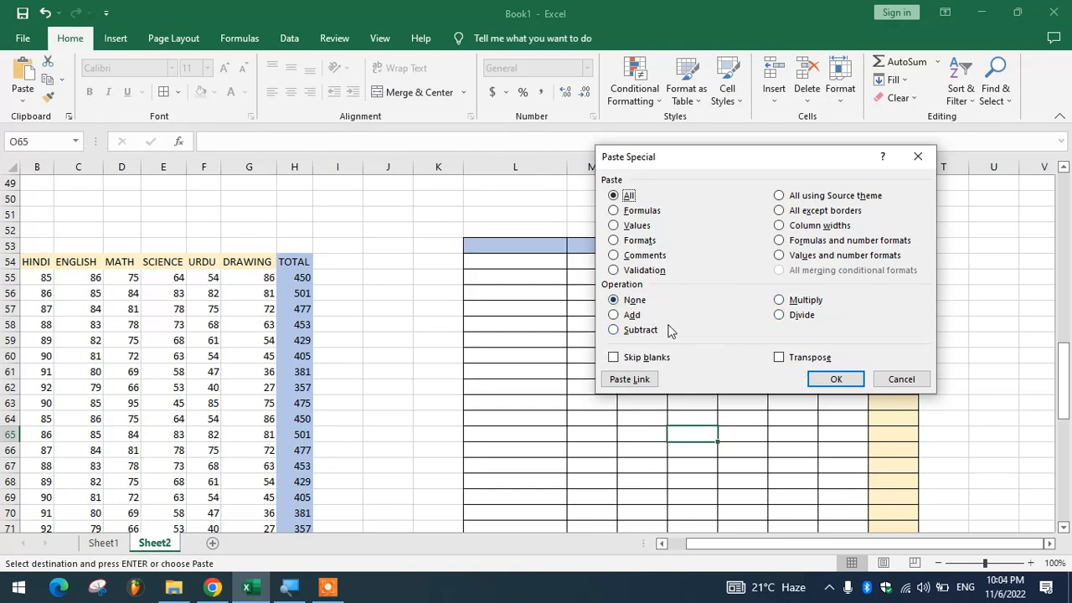
left_click(632, 314)
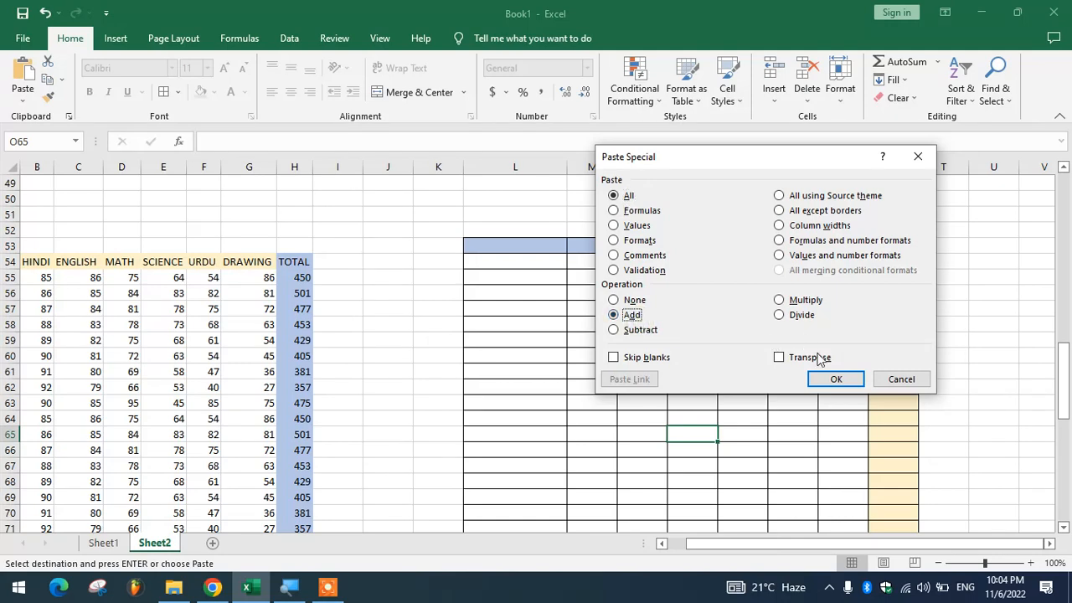
left_click(830, 379)
scroll(783, 402, "down", 3)
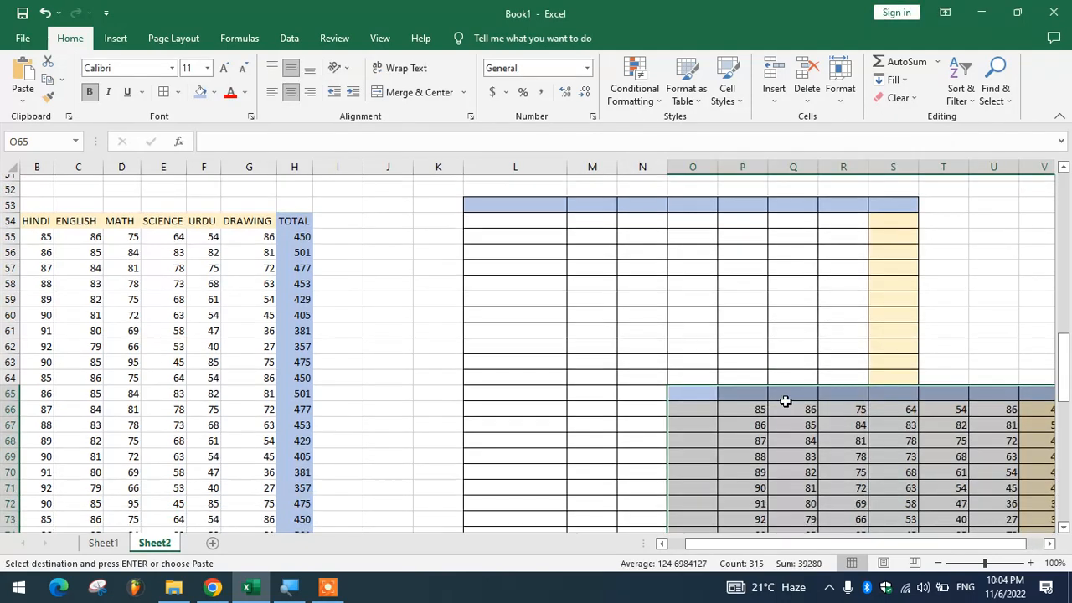
scroll(781, 426, "down", 3)
left_click_drag(769, 545, 924, 546)
scroll(940, 433, "up", 2)
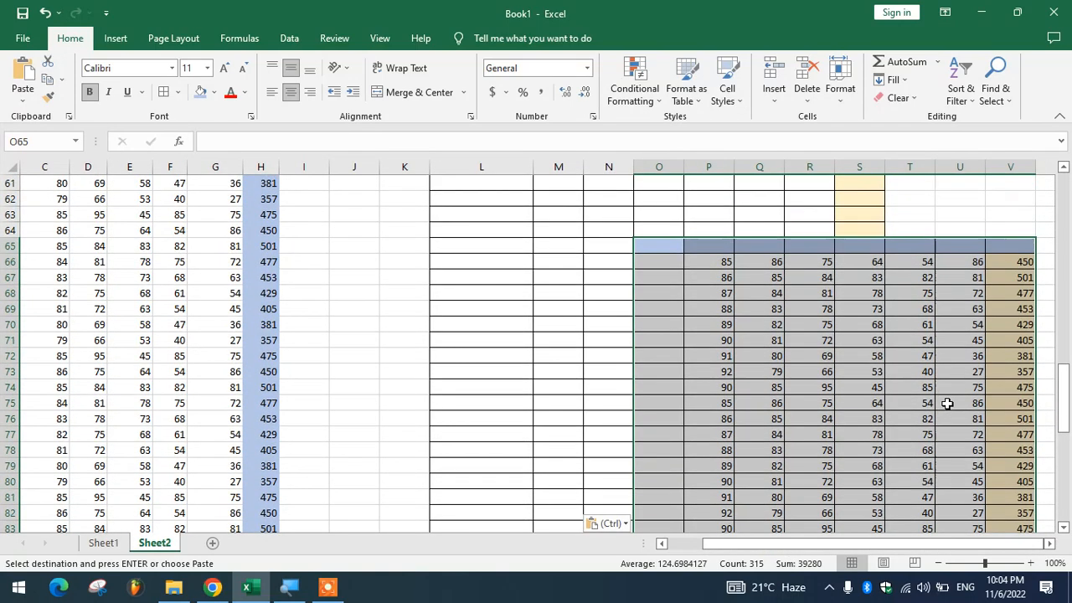
Inspect the formulas in column V and the marks of the block pasted with Add, and undo that paste
left_click(1026, 261)
left_click(1021, 277)
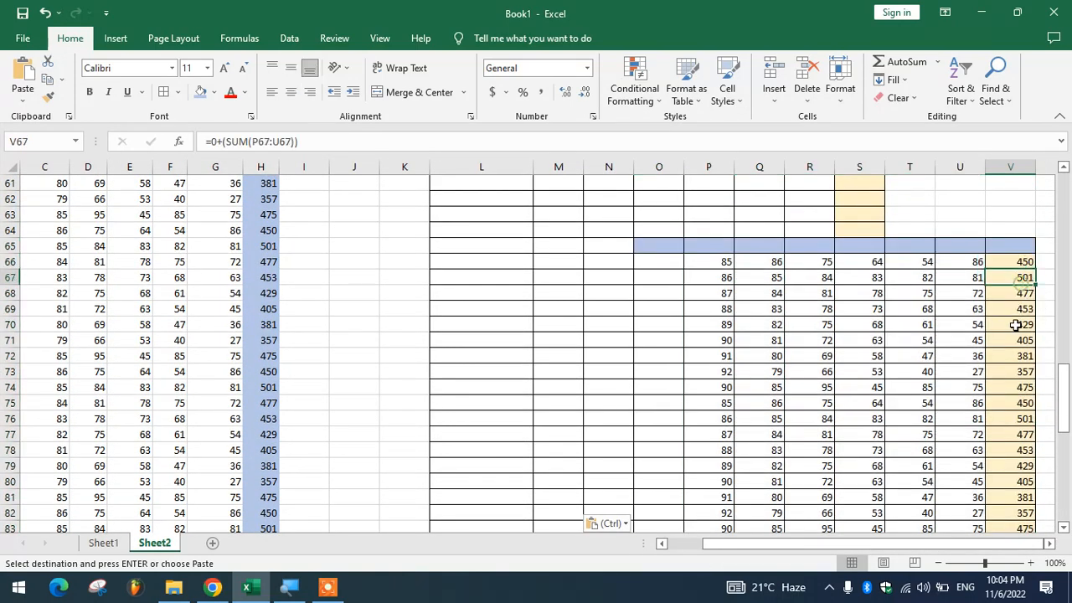
left_click(1019, 324)
left_click(996, 387)
left_click(803, 327)
left_click(718, 278)
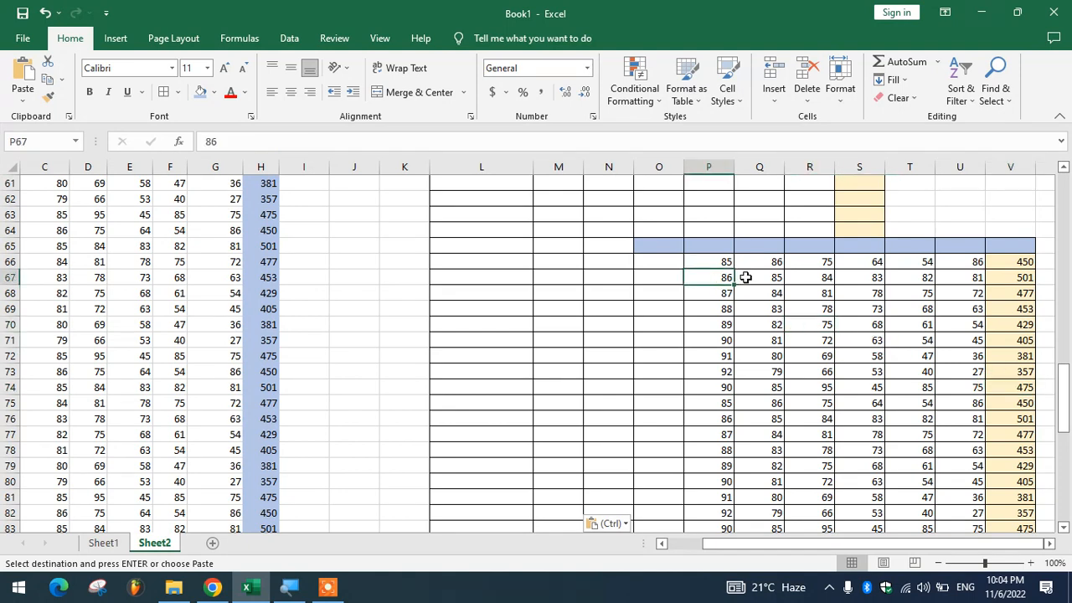
left_click(744, 278)
left_click(971, 293)
left_click(972, 355)
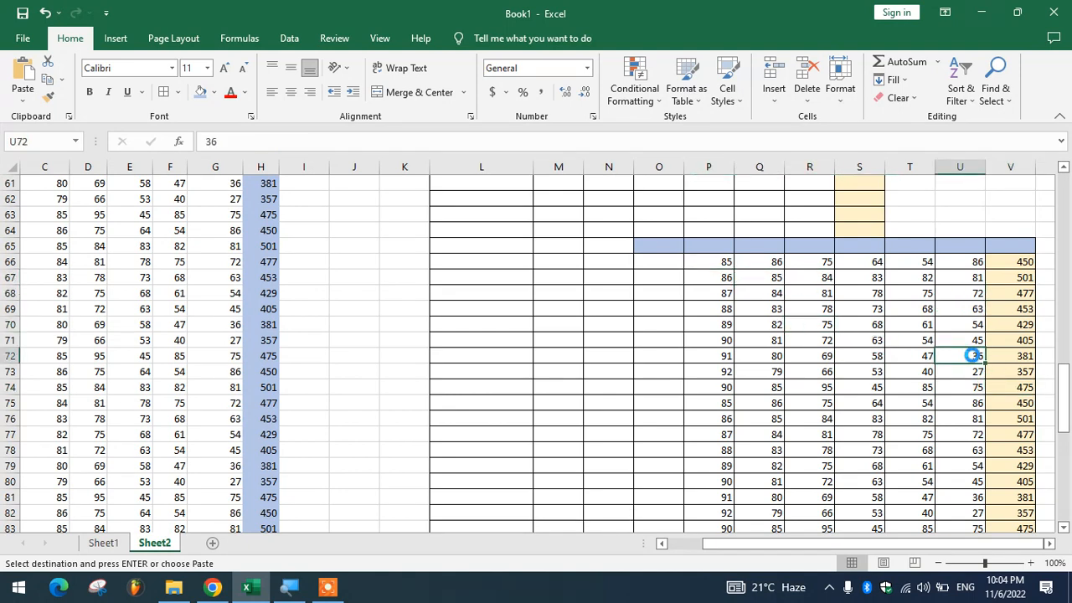
key("ctrl+z")
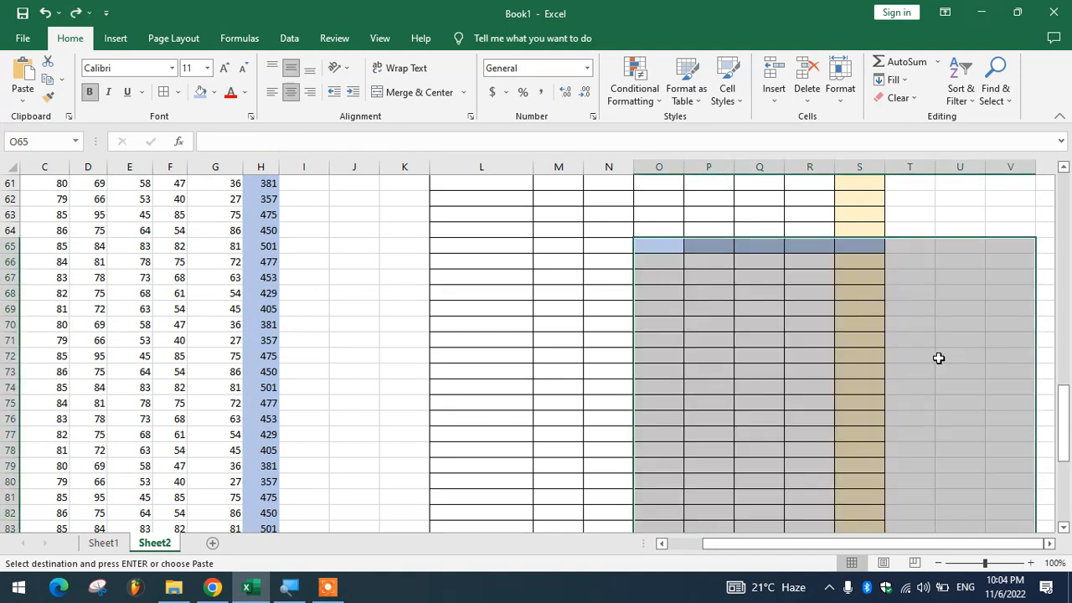
Paste the copied table at cell L66 with All and the Multiply operation, and inspect the pasted cells
left_click(486, 261)
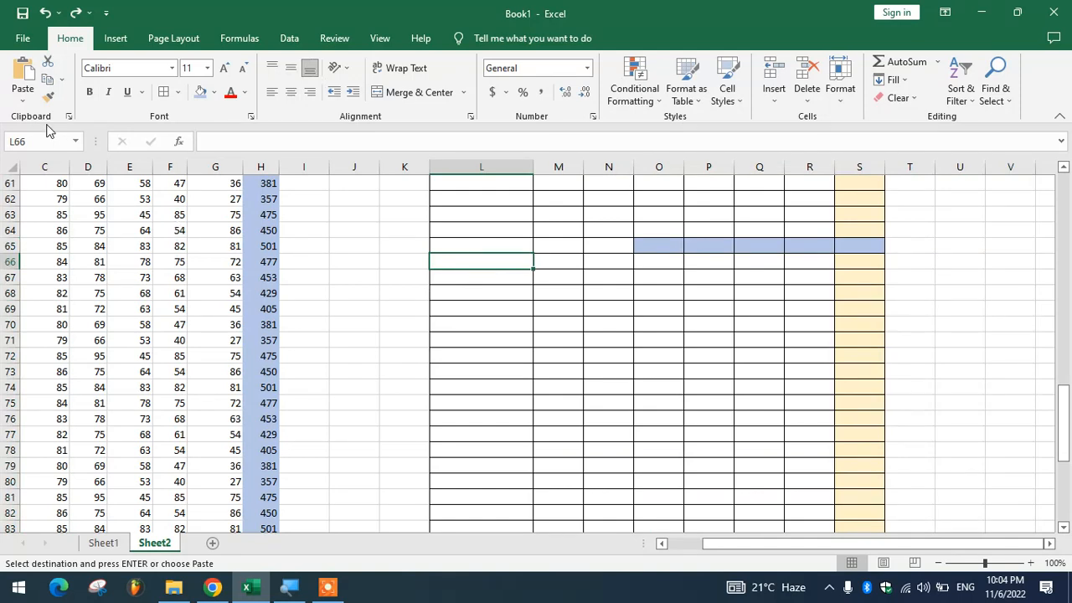
key("ctrl+alt+v")
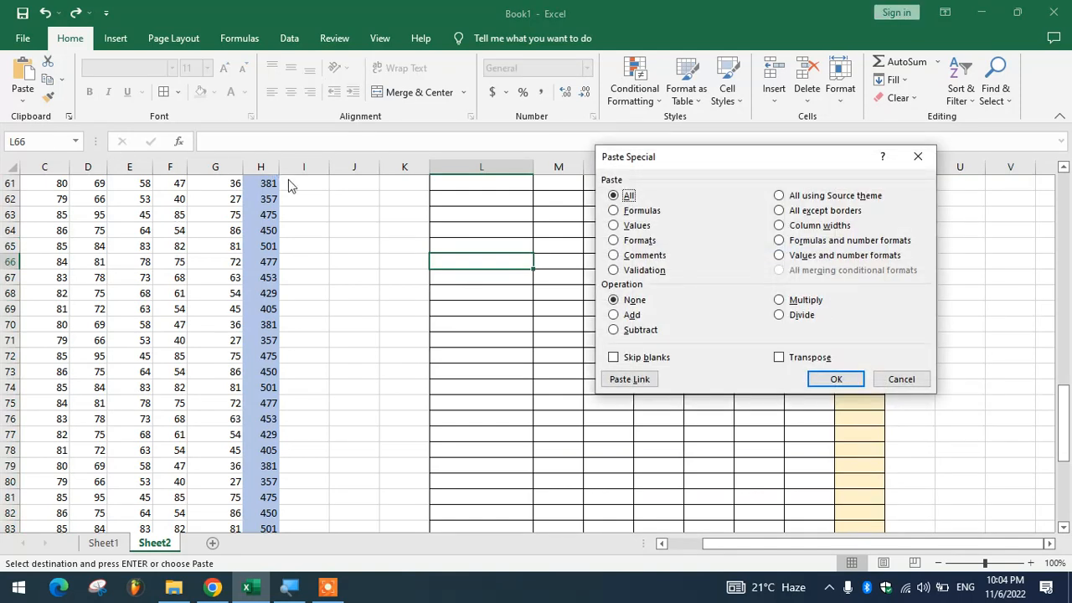
left_click(801, 302)
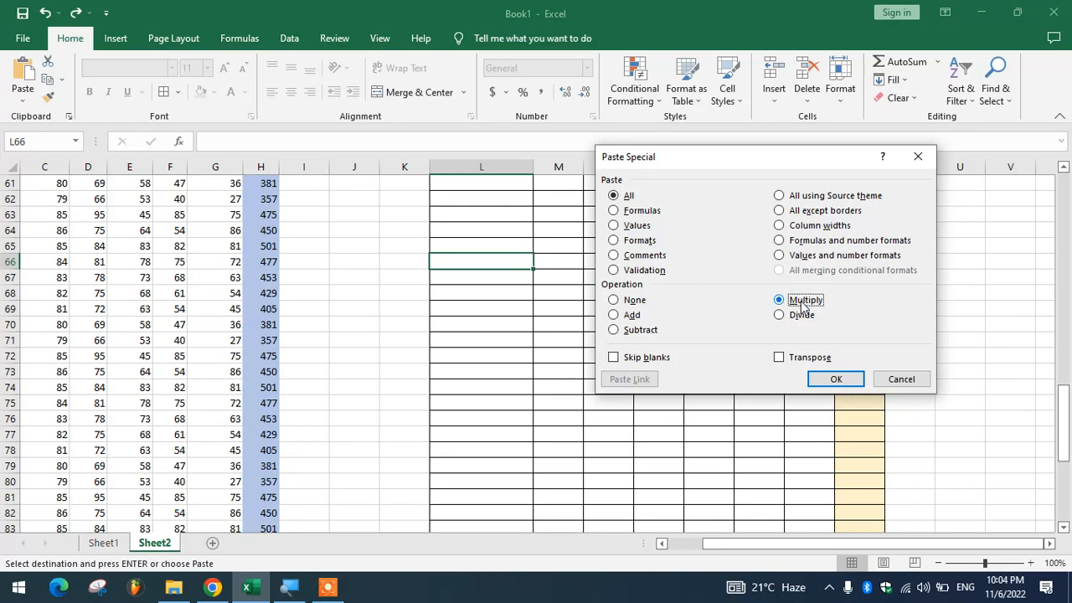
left_click(835, 378)
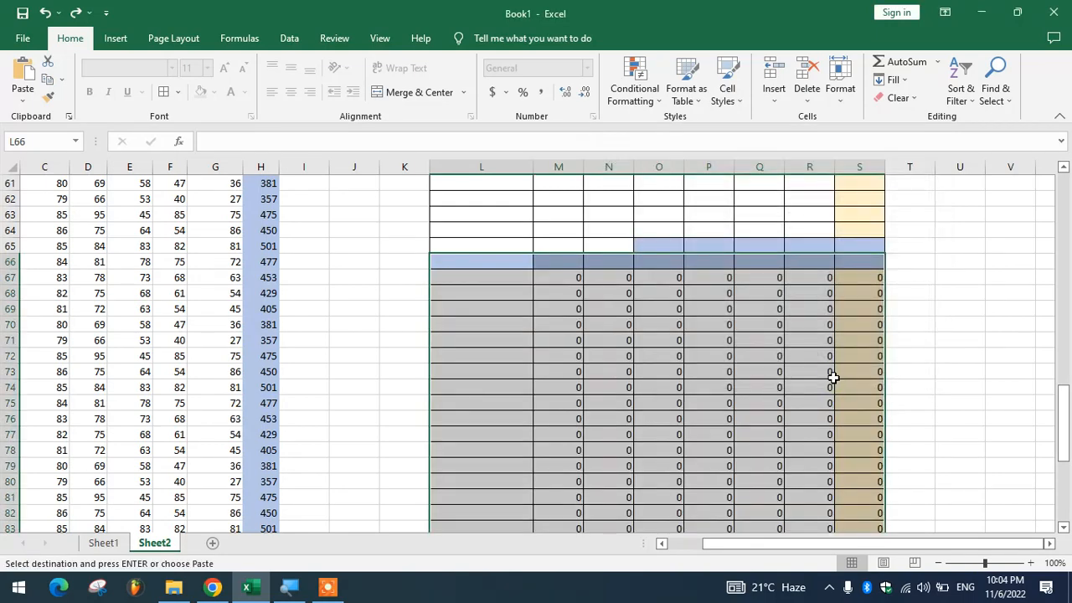
left_click(690, 327)
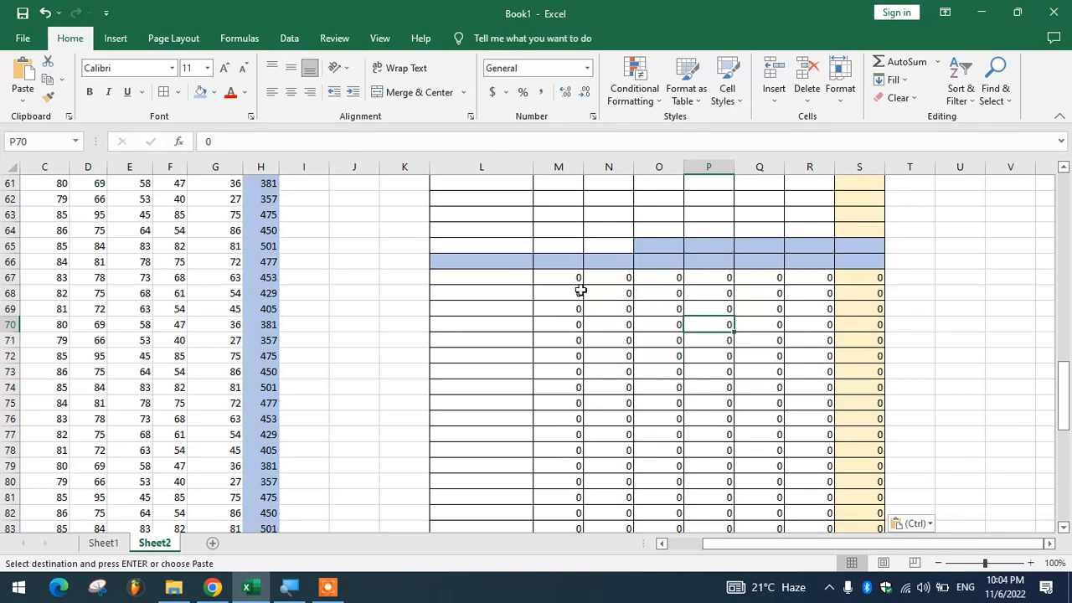
mouse_move(580, 289)
left_mouse_down()
mouse_move(765, 343)
mouse_move(793, 411)
left_mouse_up()
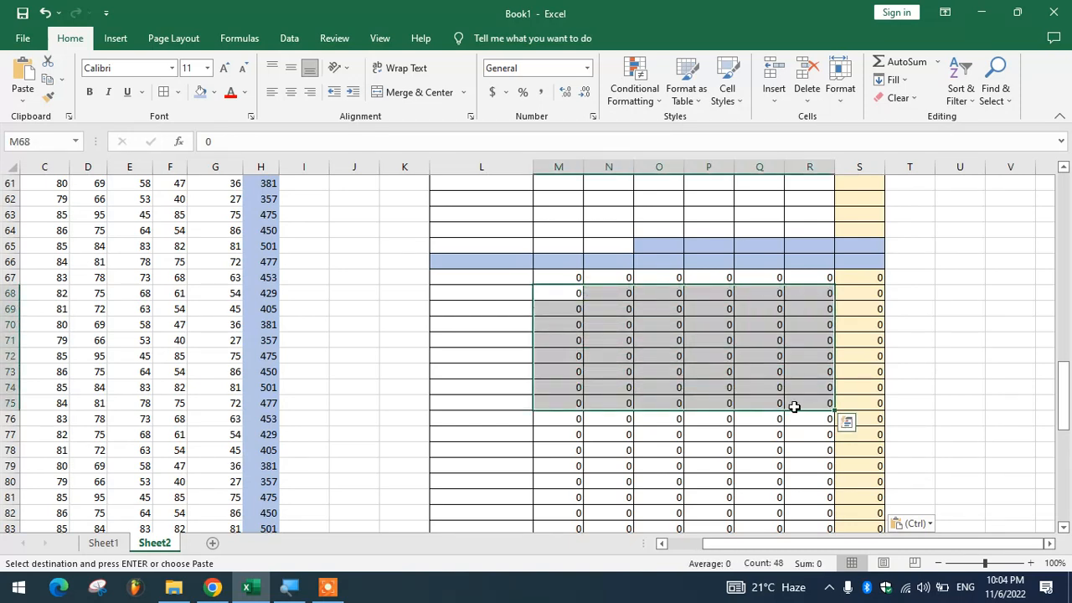
key("alt")
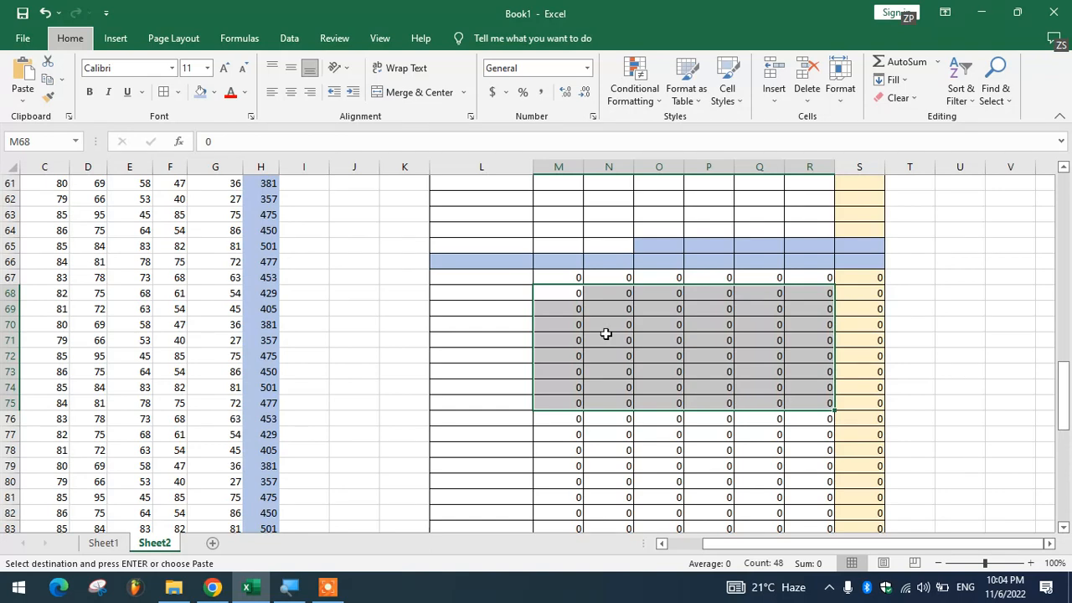
left_click(605, 334)
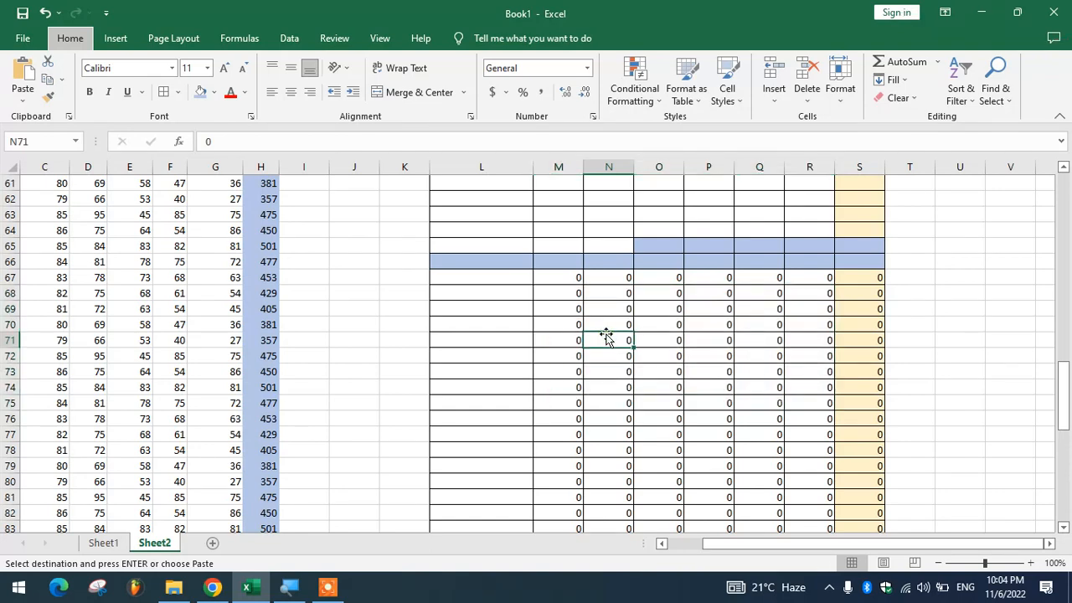
Undo the Multiply paste and paste the copied table at L66 with All and the Subtract operation
key("ctrl+z")
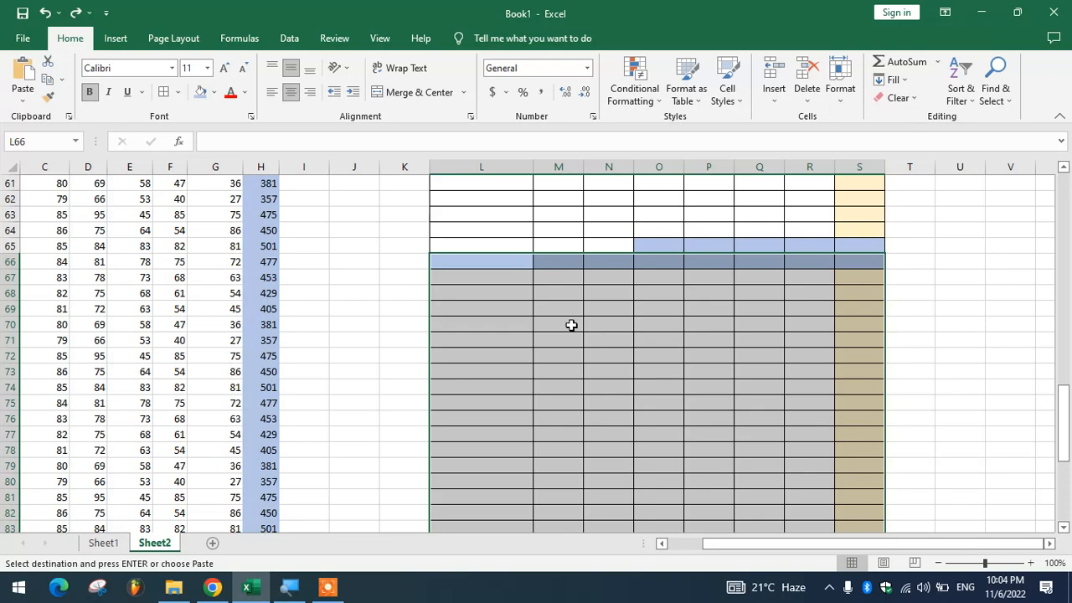
key("ctrl+alt+v")
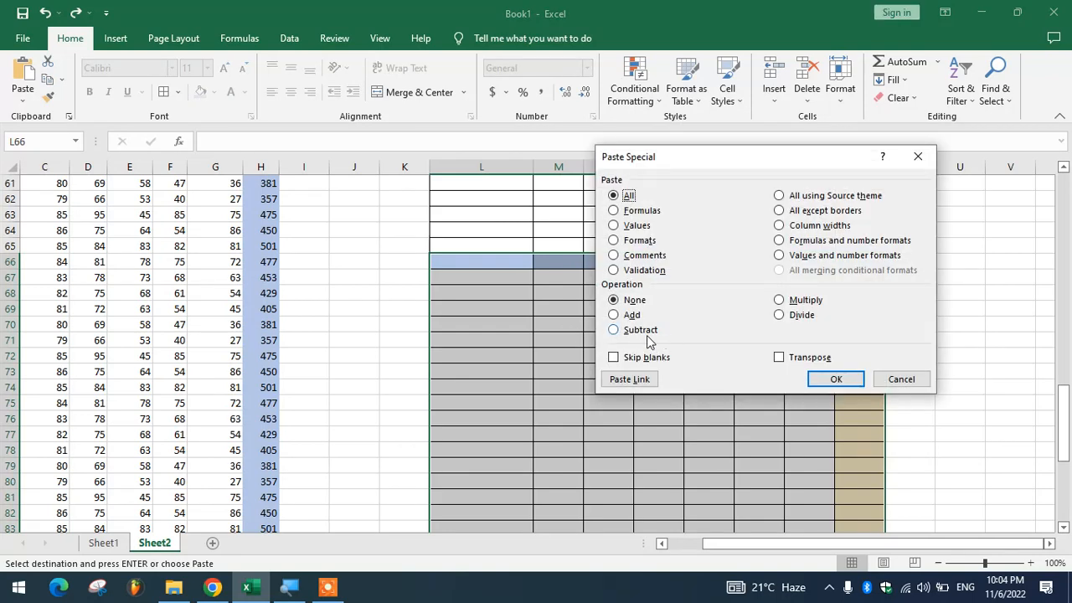
left_click(651, 335)
left_click(837, 383)
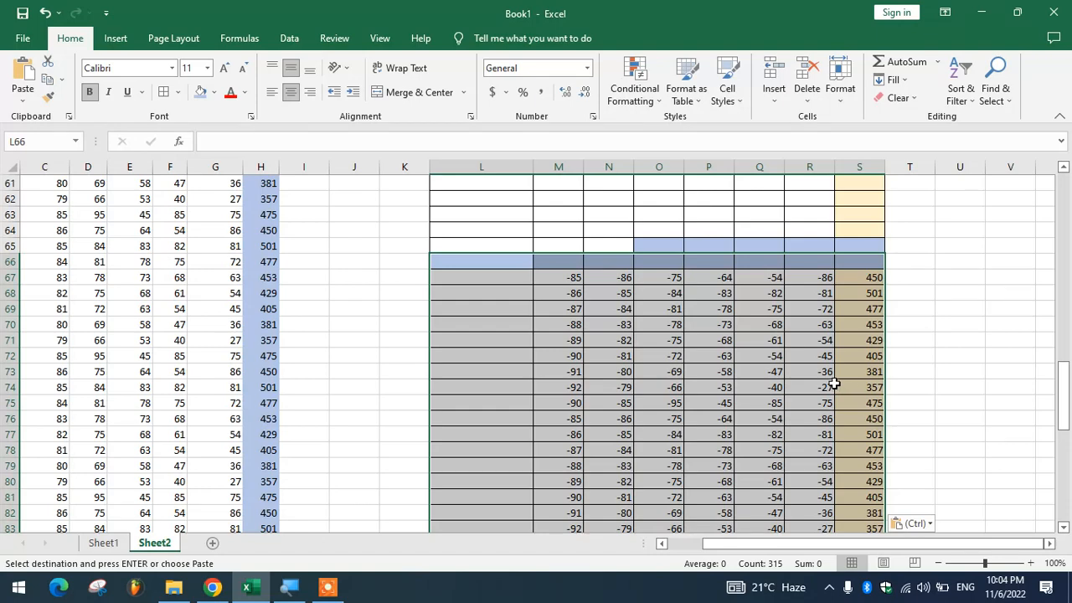
Compare the block pasted with Subtract against the source marks table, and select the whole source table
scroll(386, 330, "up", 6)
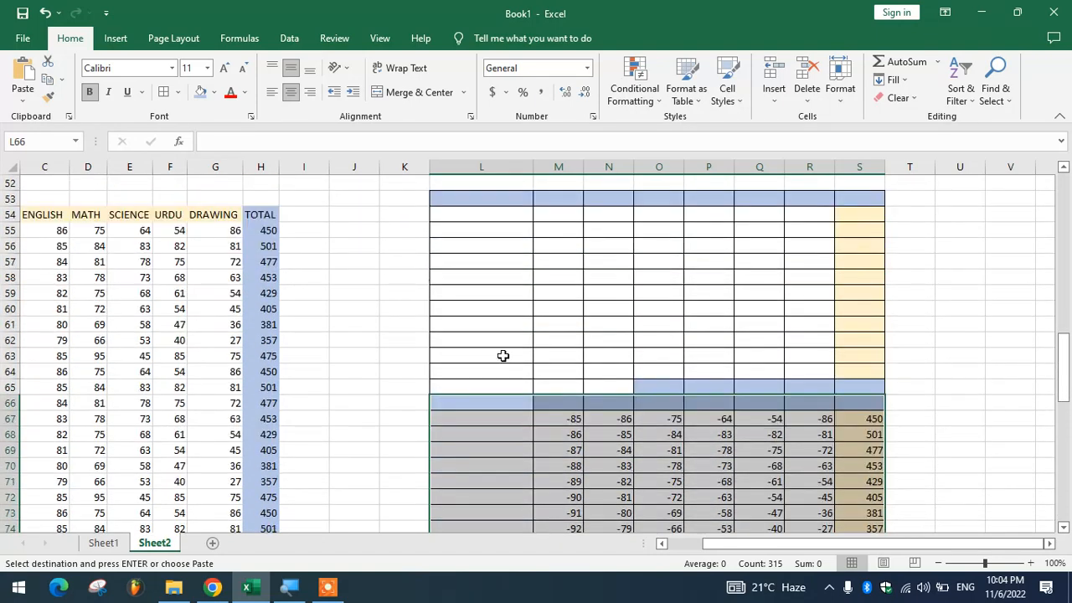
scroll(98, 252, "up", 14)
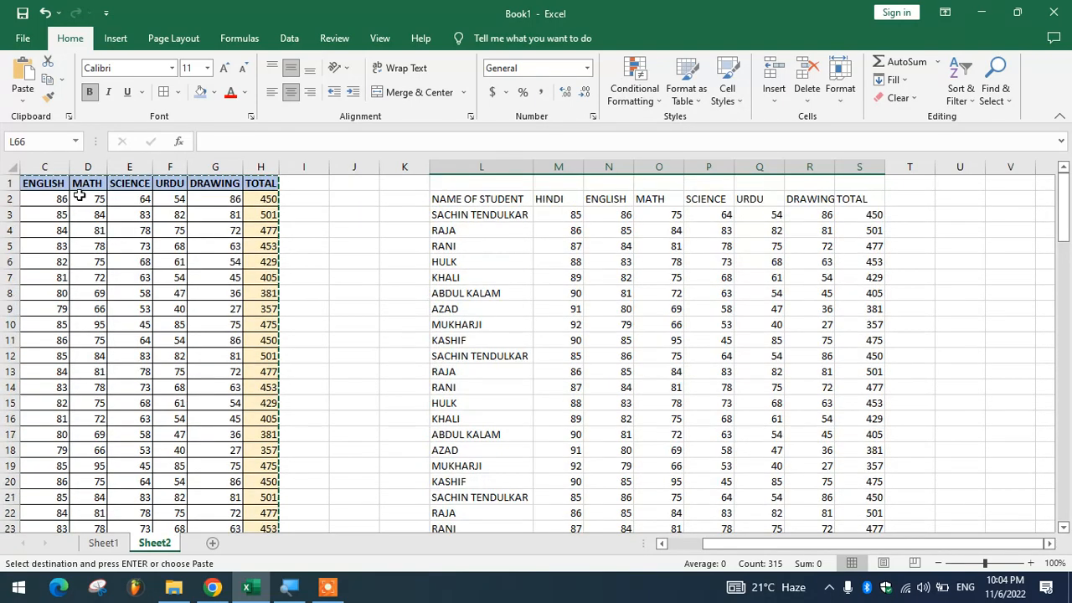
left_click(59, 194)
left_click(275, 230)
left_click(337, 241)
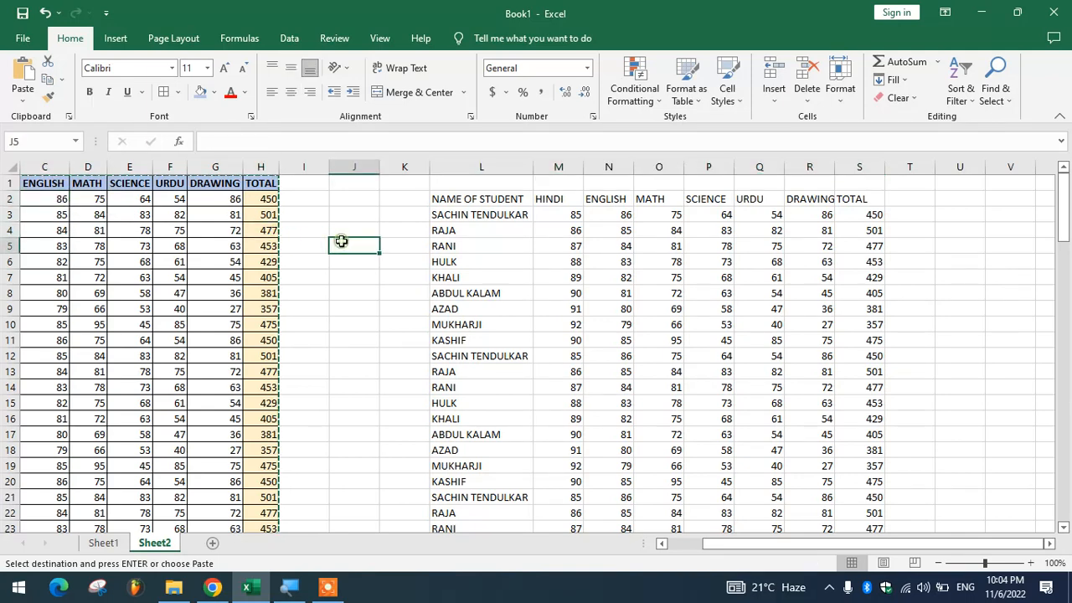
left_click(52, 197)
key("ctrl+a")
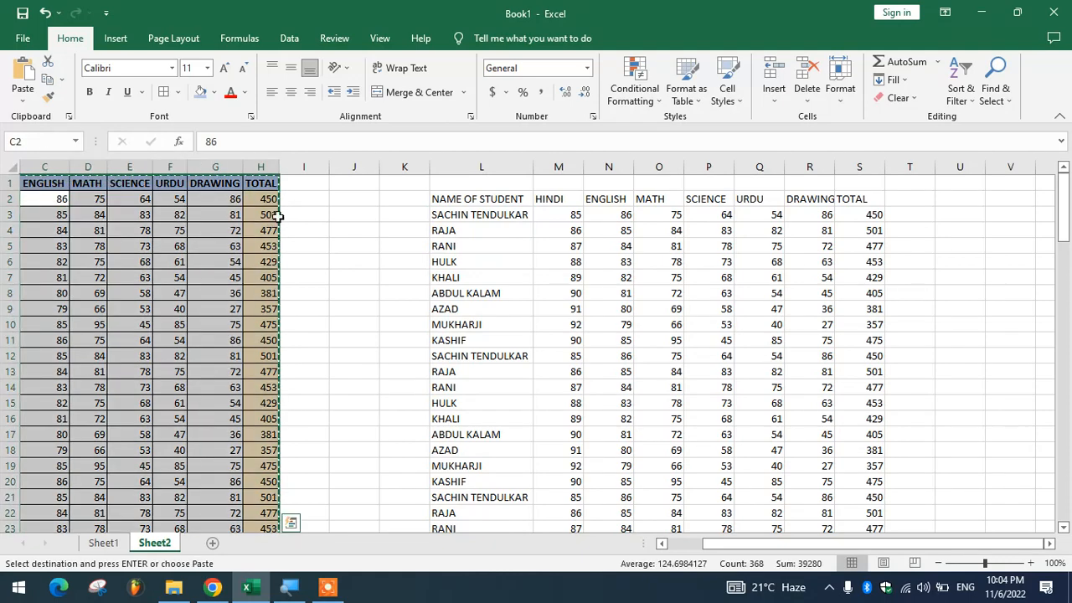
Paste the copied table at the empty cell G125 using Paste Special with All and the Subtract operation
scroll(483, 377, "down", 20)
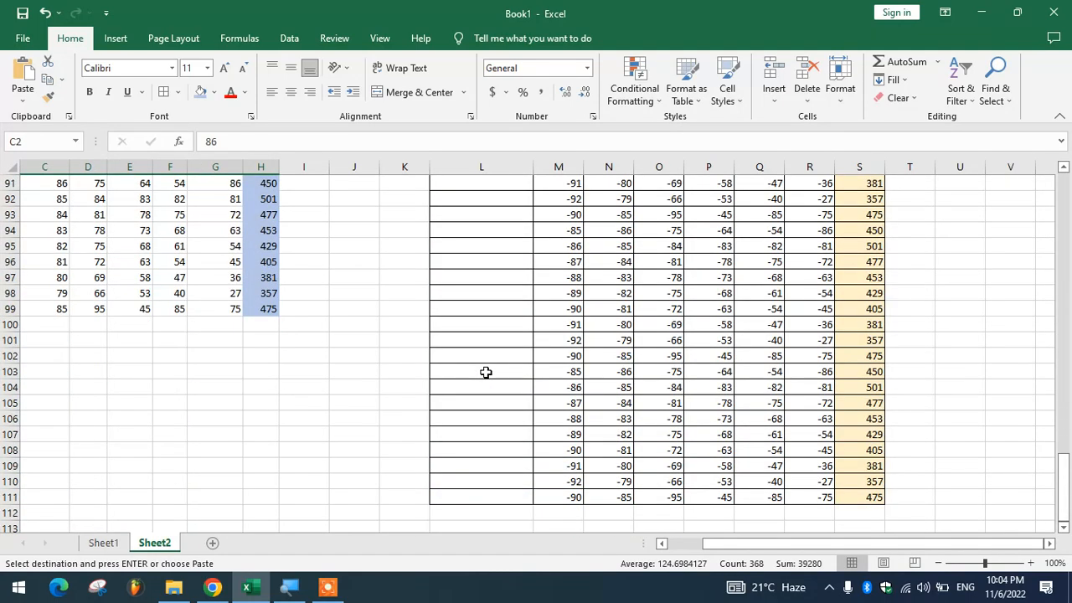
left_click(197, 341)
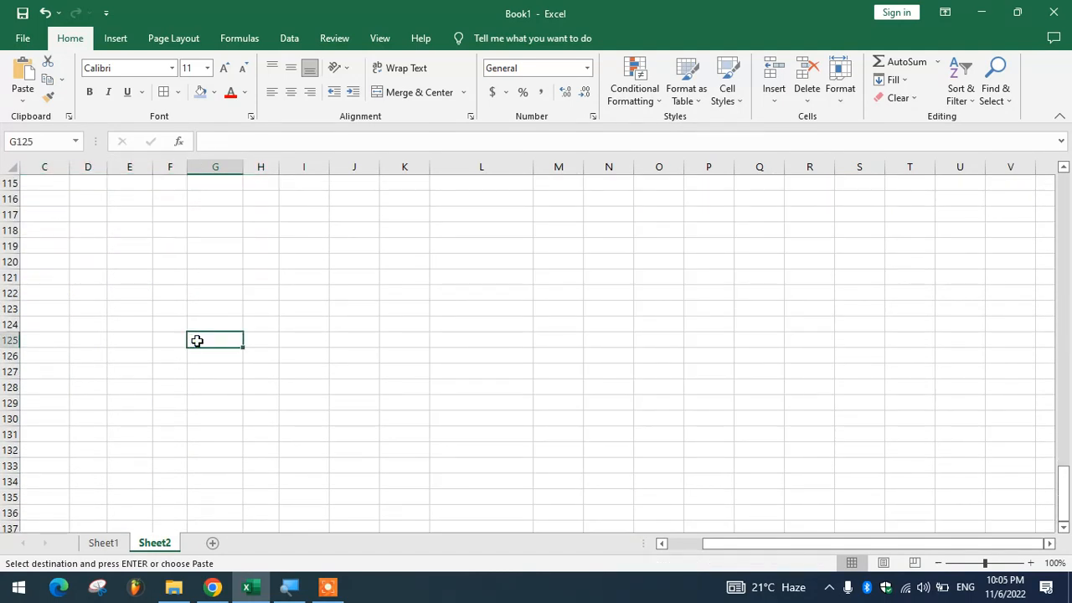
key("ctrl+alt+v")
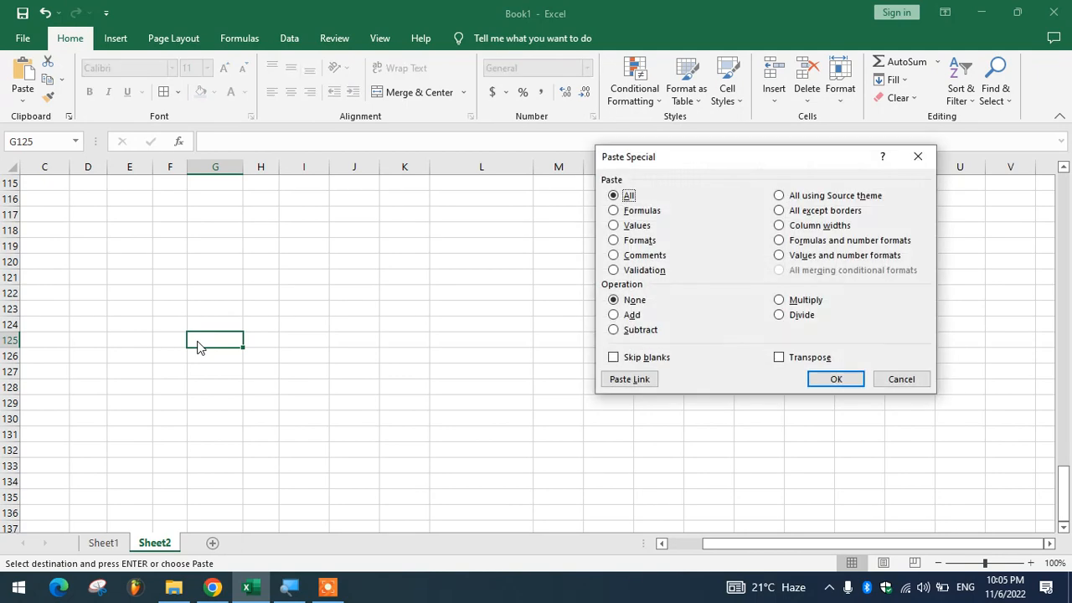
left_click(620, 315)
left_click(618, 329)
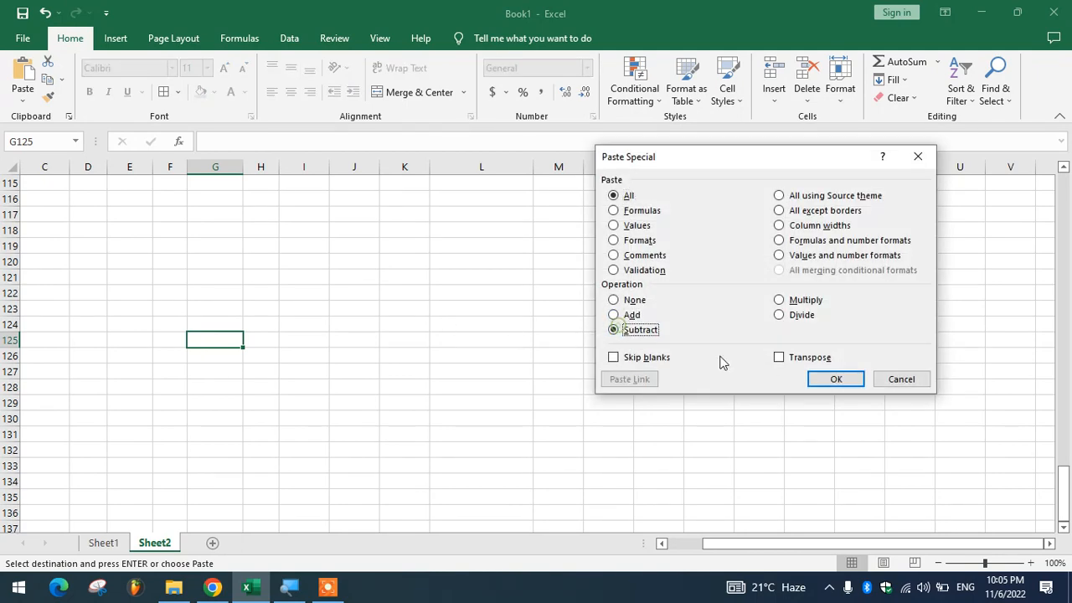
left_click(851, 379)
Inspect the marks and totals of the block pasted with Subtract at G125, and undo that paste
scroll(493, 407, "down", 7)
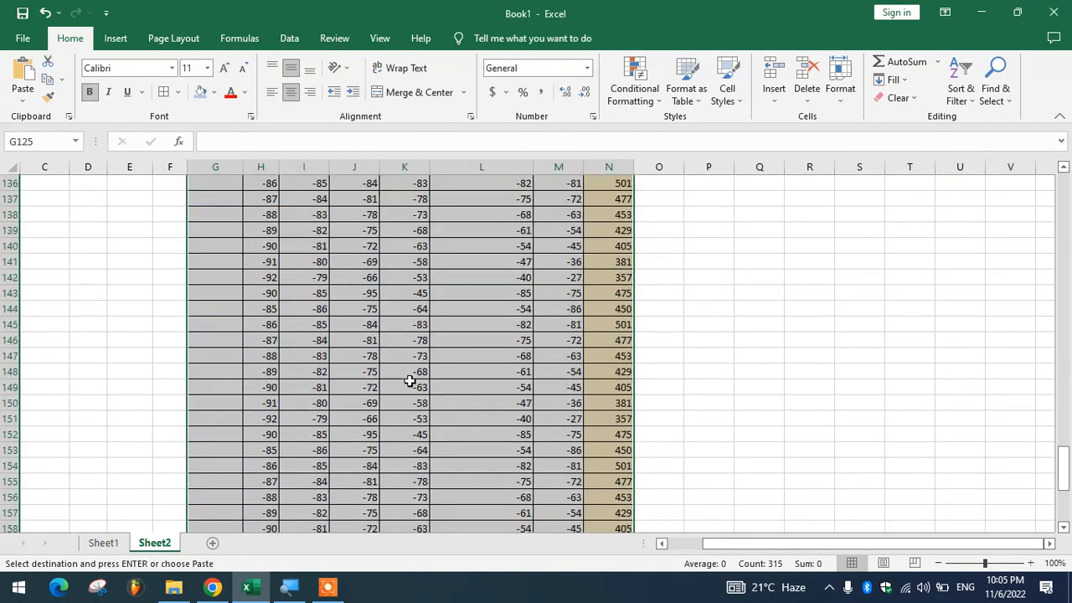
scroll(486, 354, "up", 12)
scroll(610, 332, "down", 5)
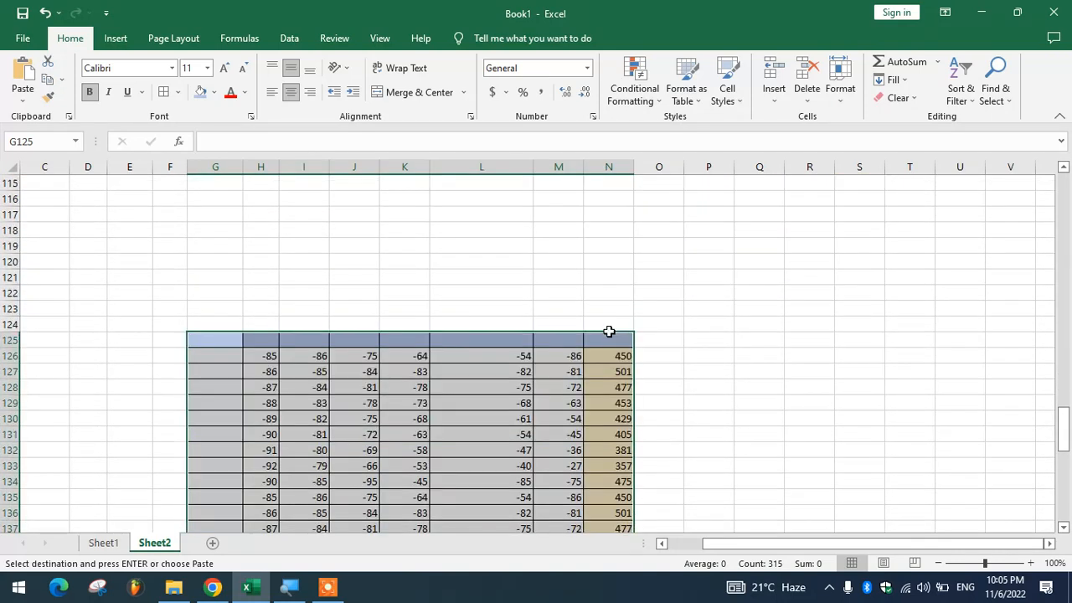
scroll(636, 332, "down", 1)
left_click(675, 338)
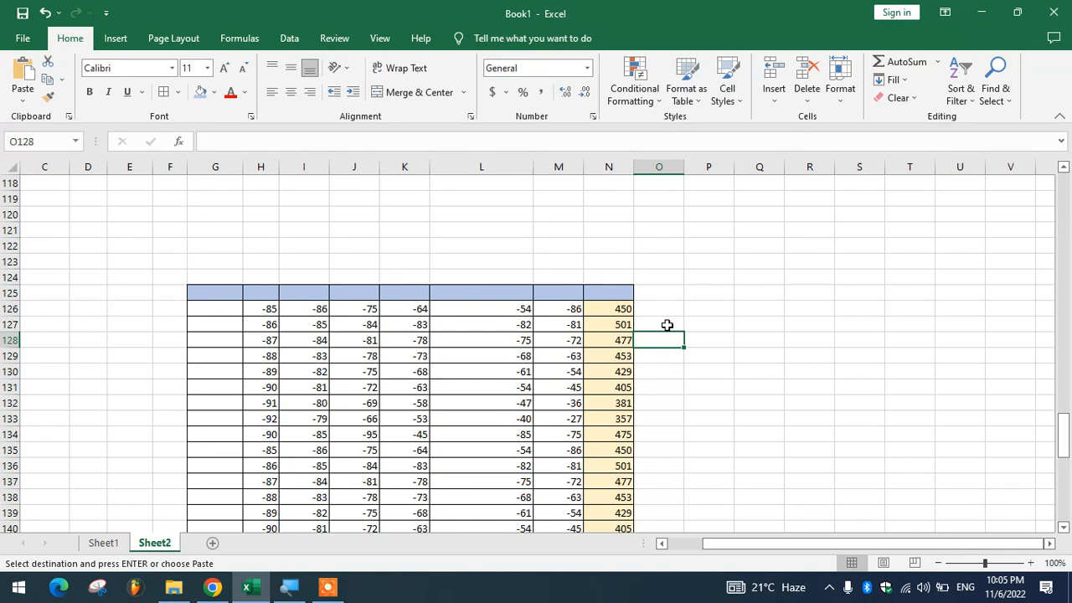
key("ctrl+z")
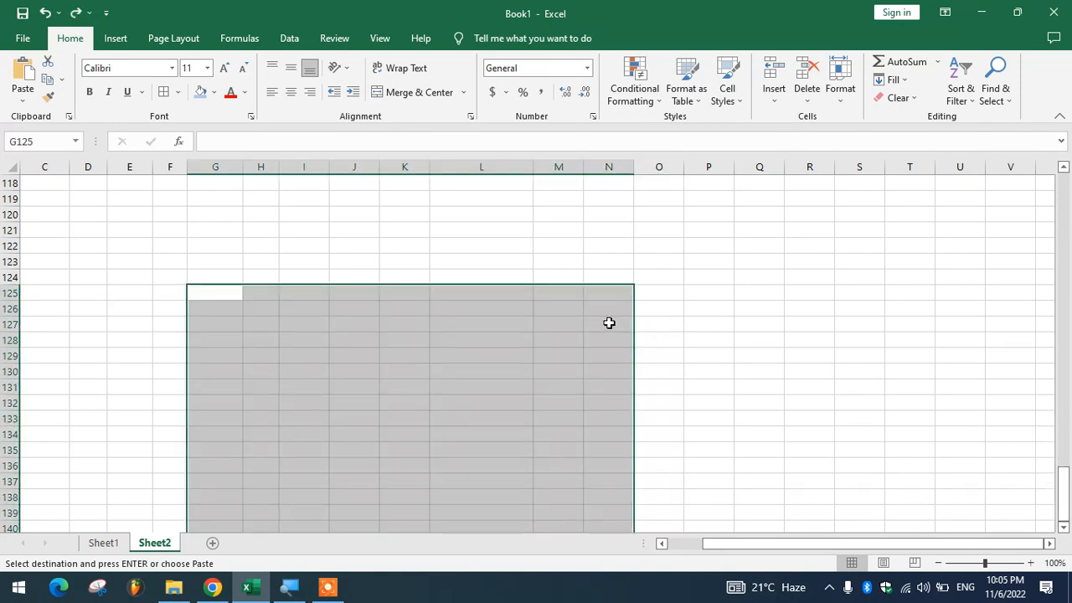
Paste the copied table at G125 with All and Transpose, and compare the pasted block with the source table
key("ctrl+alt+v")
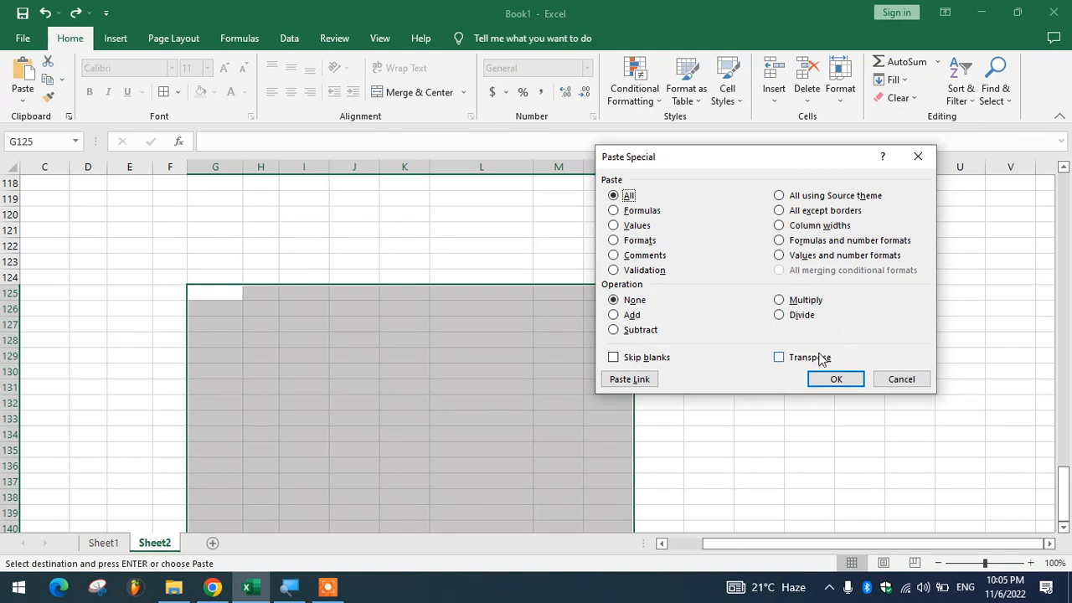
left_click(821, 357)
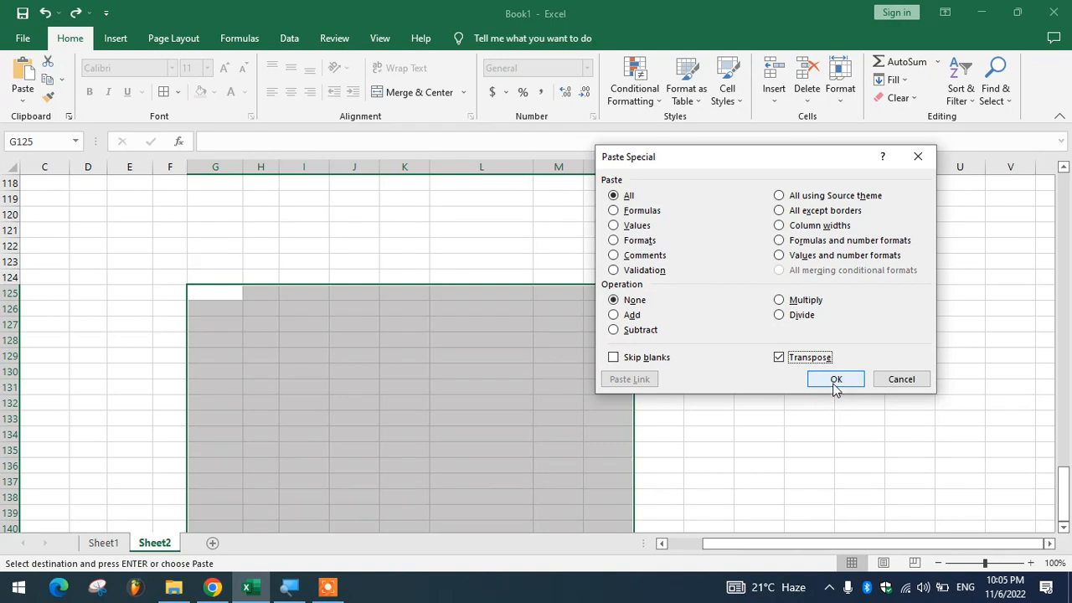
left_click(834, 382)
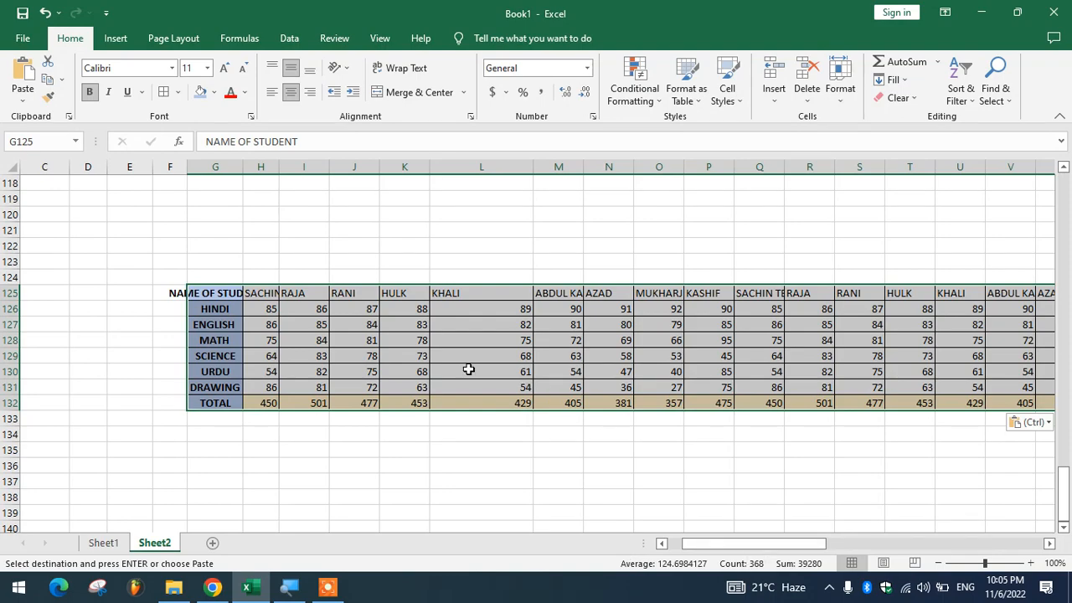
scroll(469, 369, "up", 20)
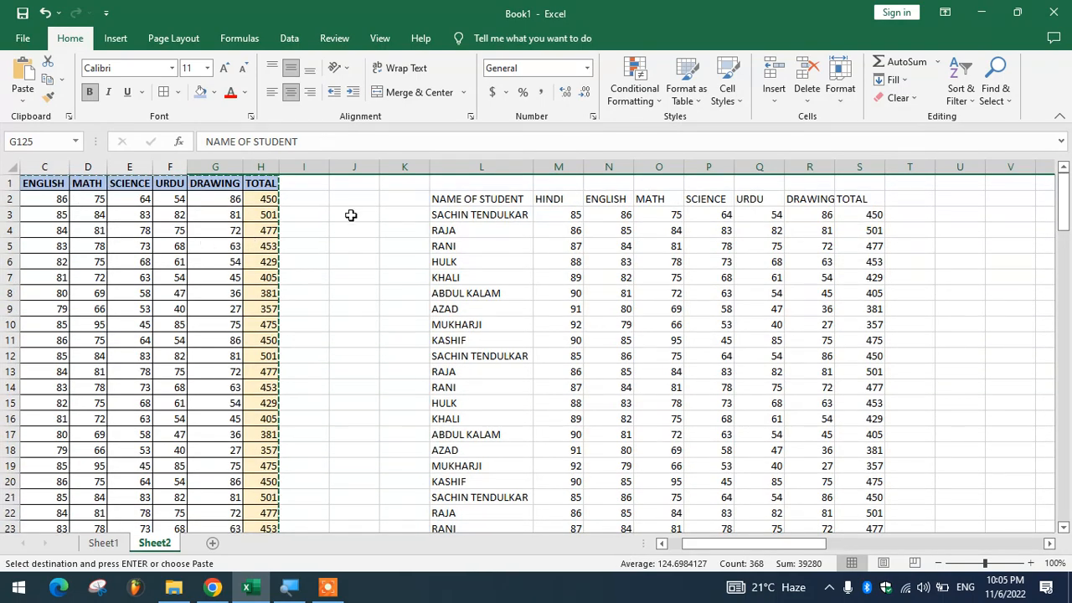
scroll(352, 226, "down", 20)
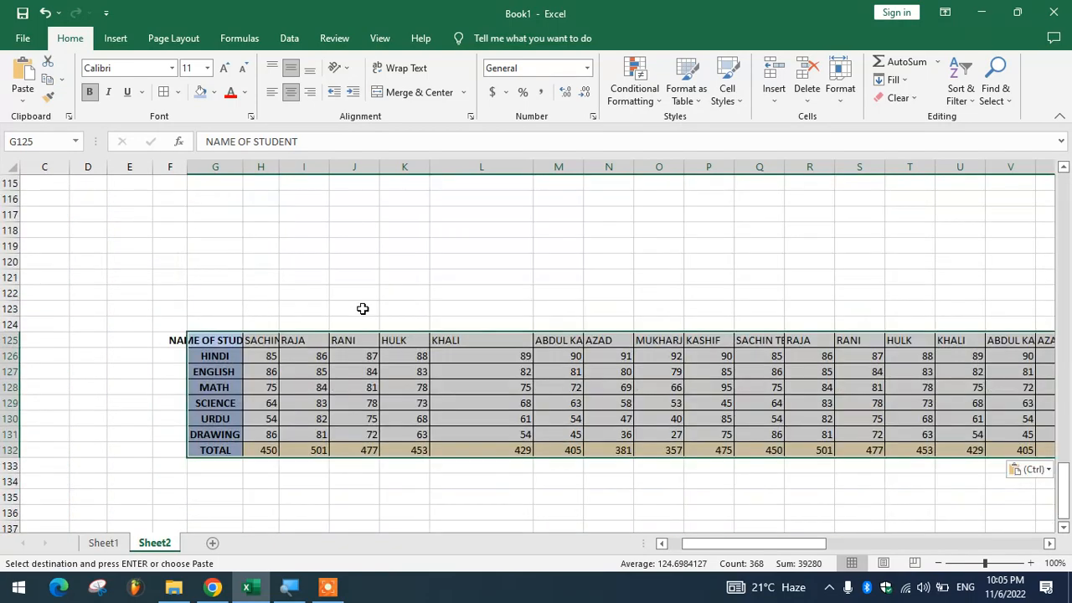
scroll(363, 309, "down", 4)
scroll(232, 280, "up", 3)
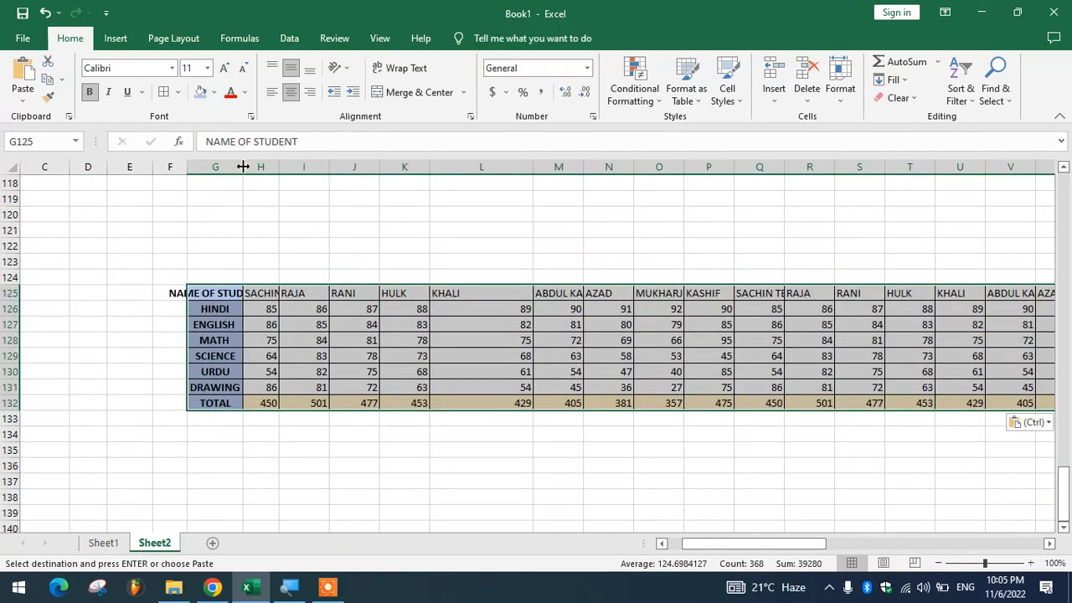
AutoFit the widths of columns G, H, I, J and K one by one to the transposed table's contents
double_click(243, 167)
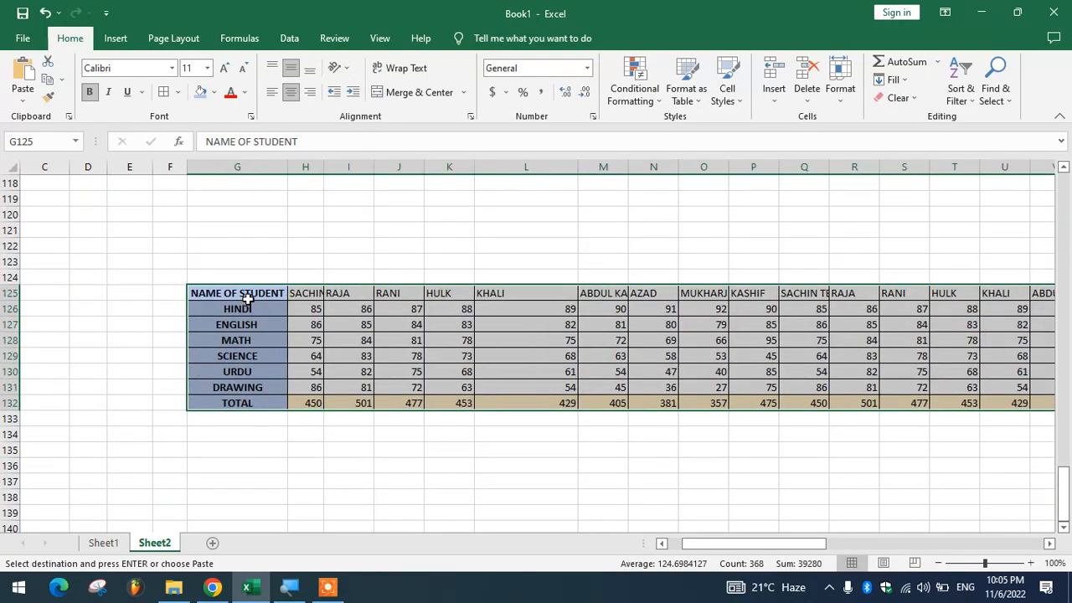
double_click(322, 170)
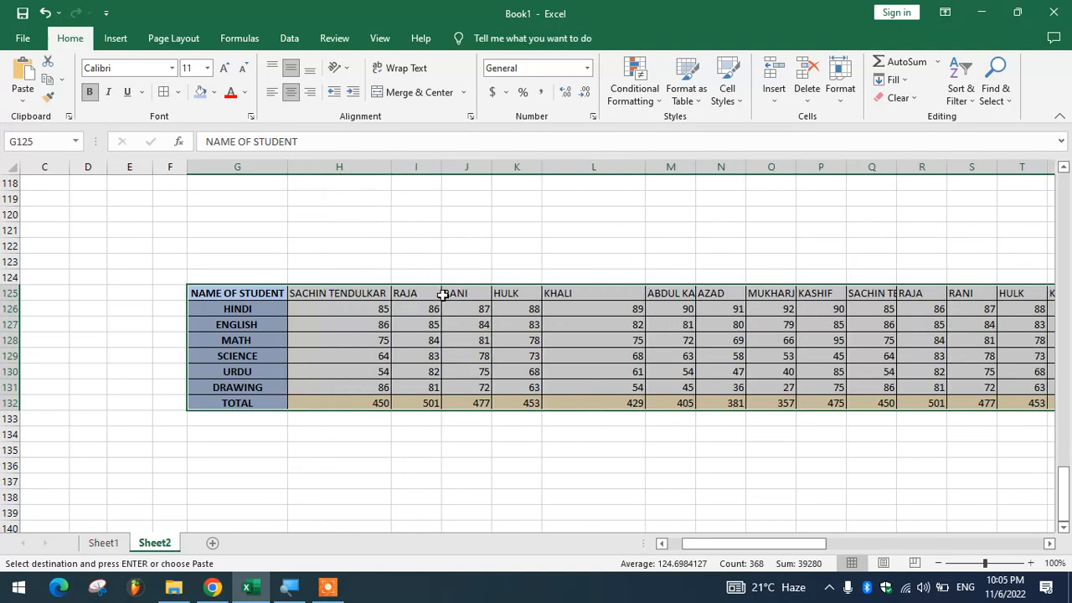
double_click(442, 165)
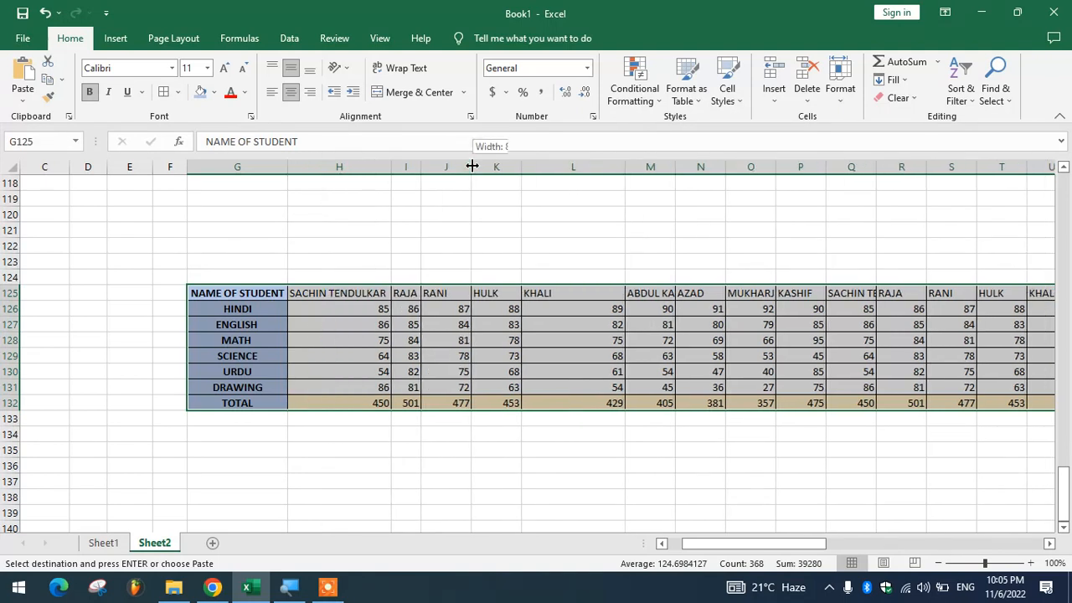
double_click(471, 165)
double_click(499, 167)
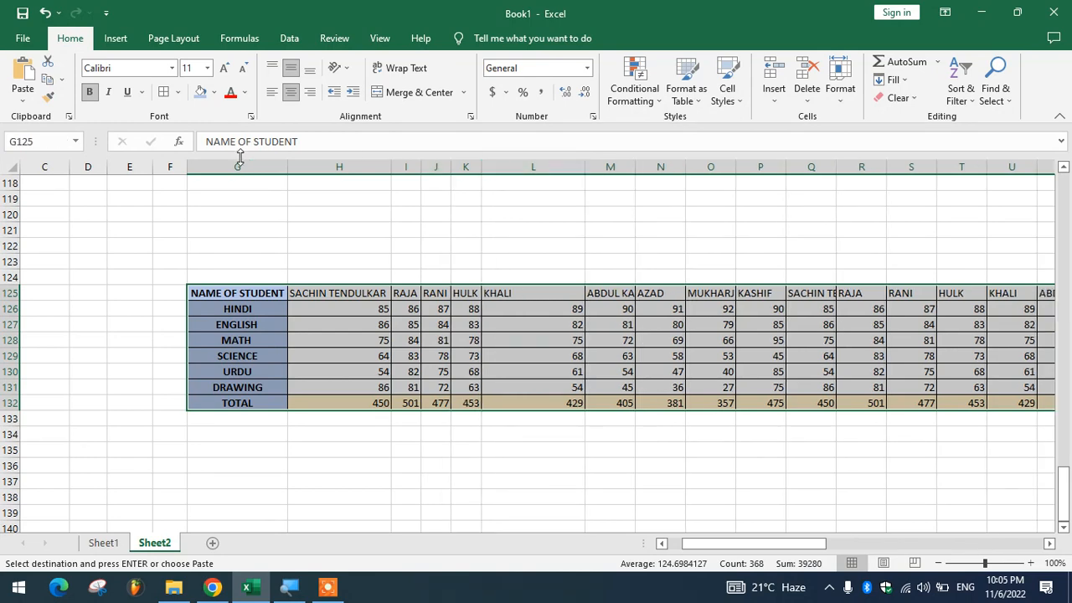
AutoFit columns G through AZ together so every student name fits, and review the transposed table
left_click_drag(239, 160, 970, 280)
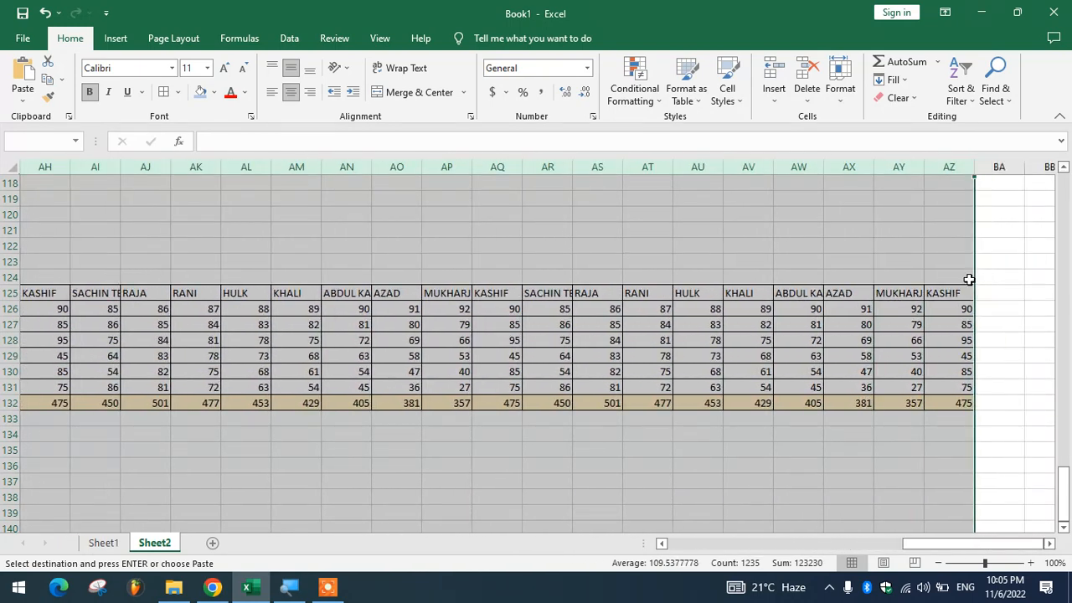
double_click(973, 167)
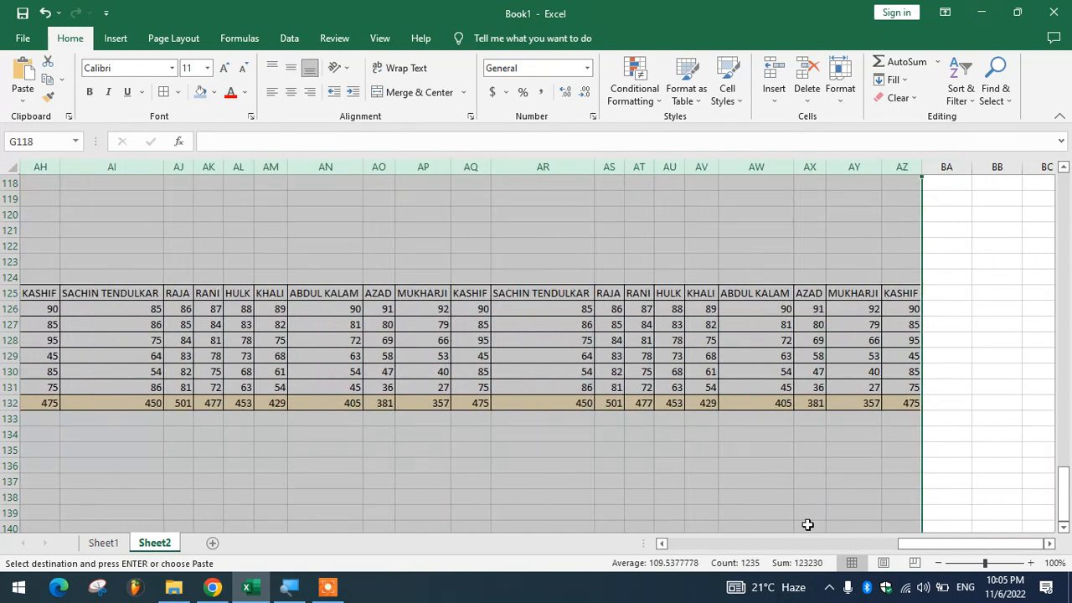
left_click_drag(937, 543, 693, 544)
scroll(424, 378, "up", 1)
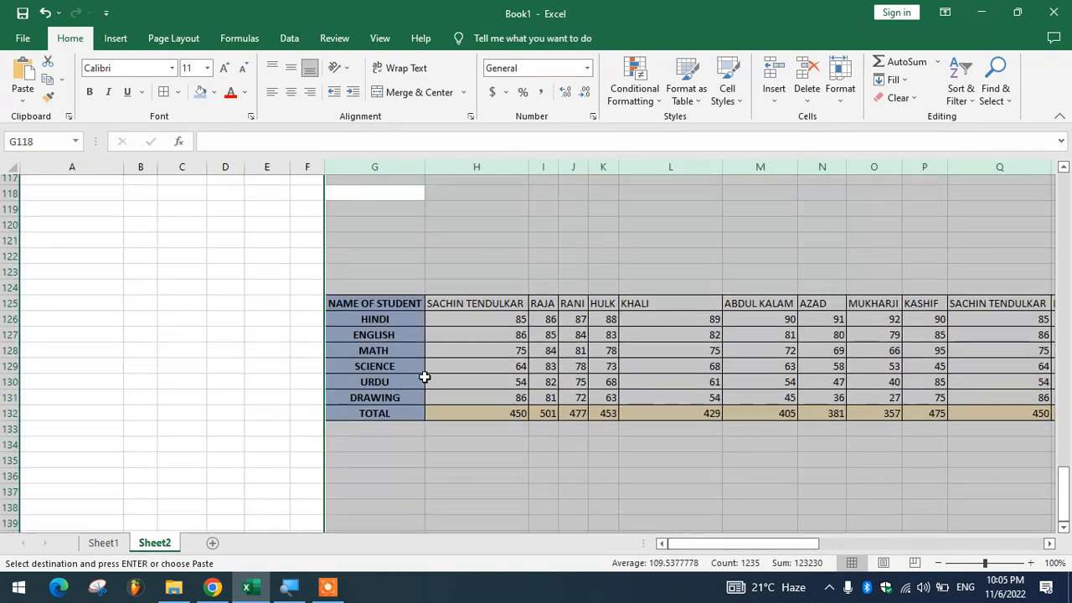
scroll(425, 378, "up", 20)
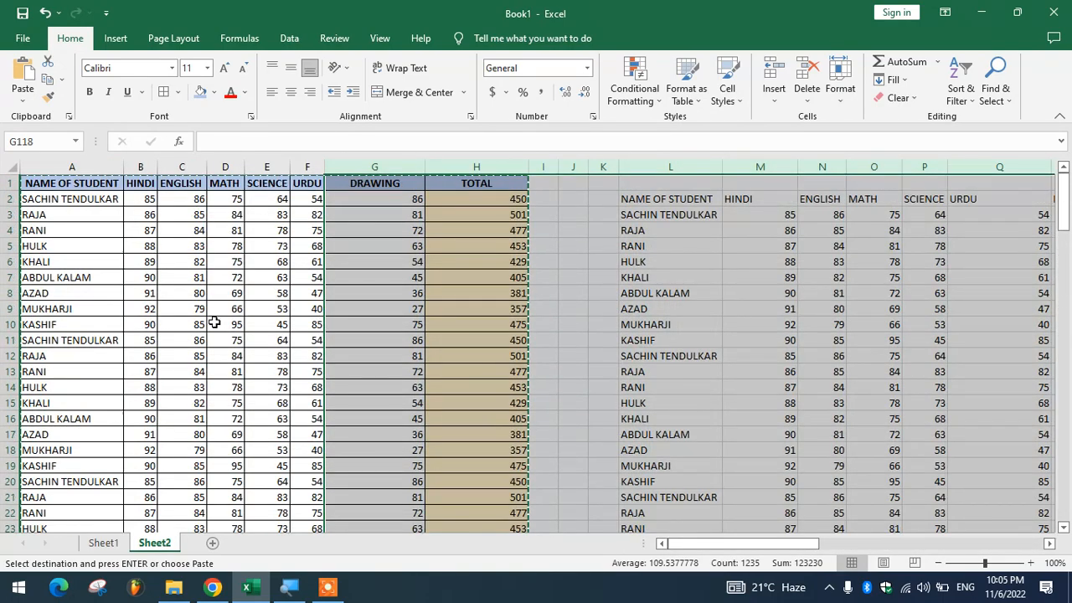
Cancel the copy mode on the source marks table and return to the start of Sheet2
left_click(146, 280)
scroll(151, 318, "down", 11)
left_click(477, 420)
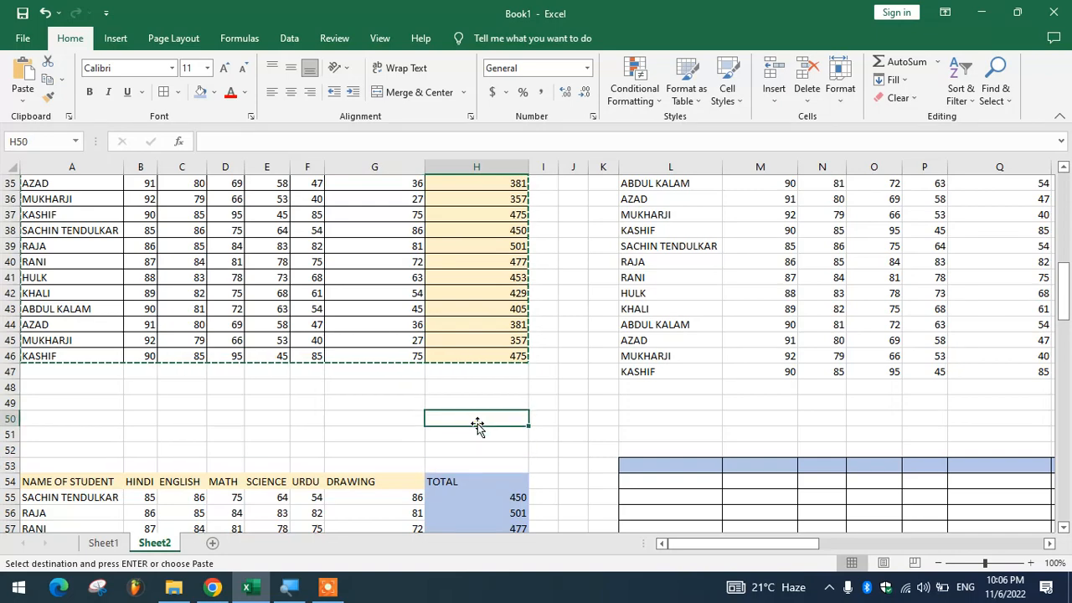
key("Down")
key("Down")
key("Down")
key("Escape")
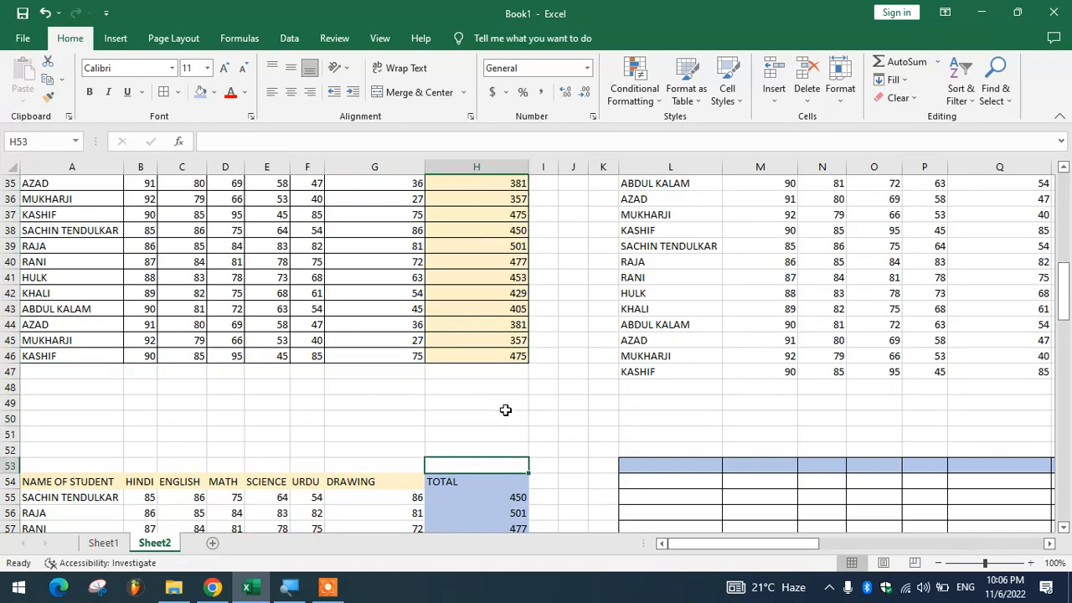
scroll(499, 396, "up", 11)
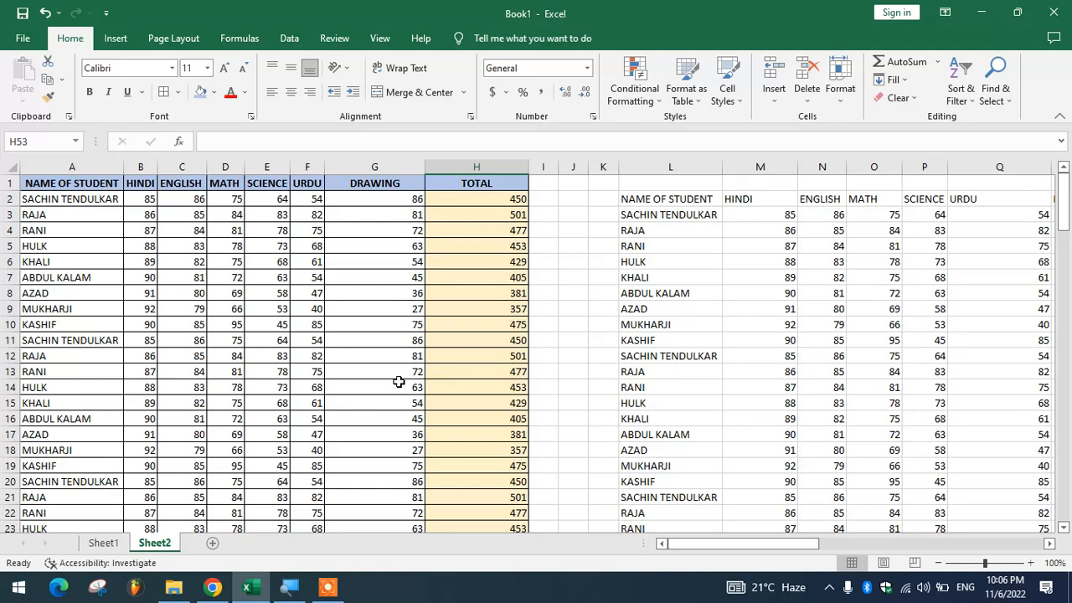
left_click(574, 400)
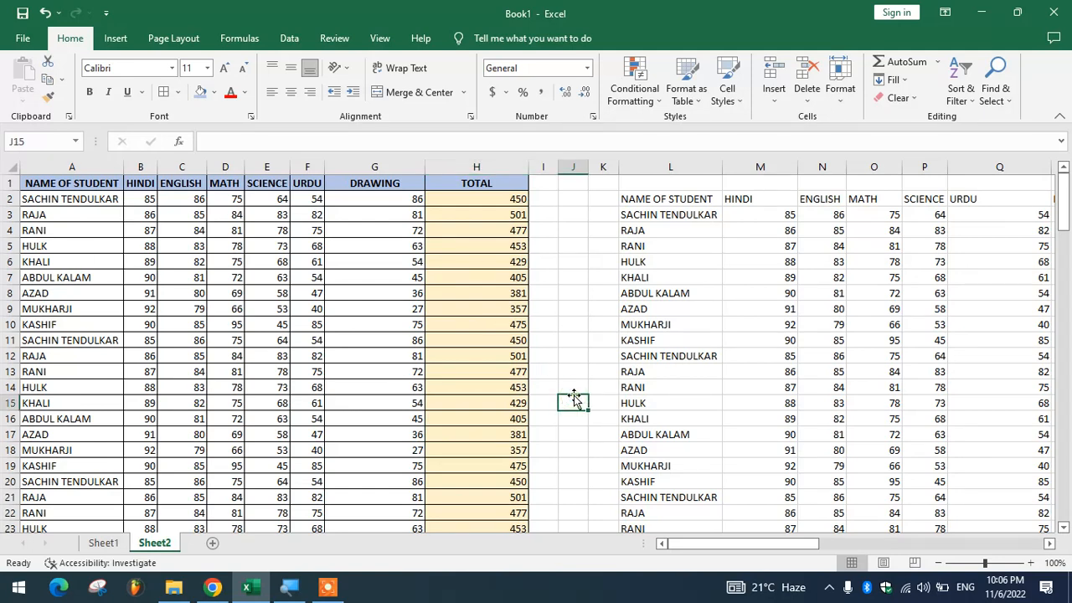